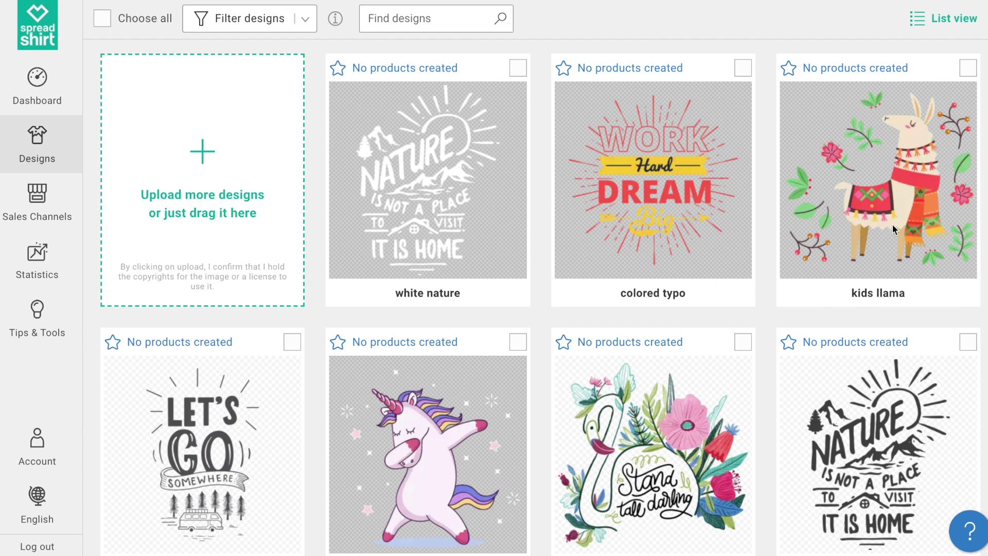
- Open the kids llama design's product setup to see its kids' and teen garments
click(879, 190)
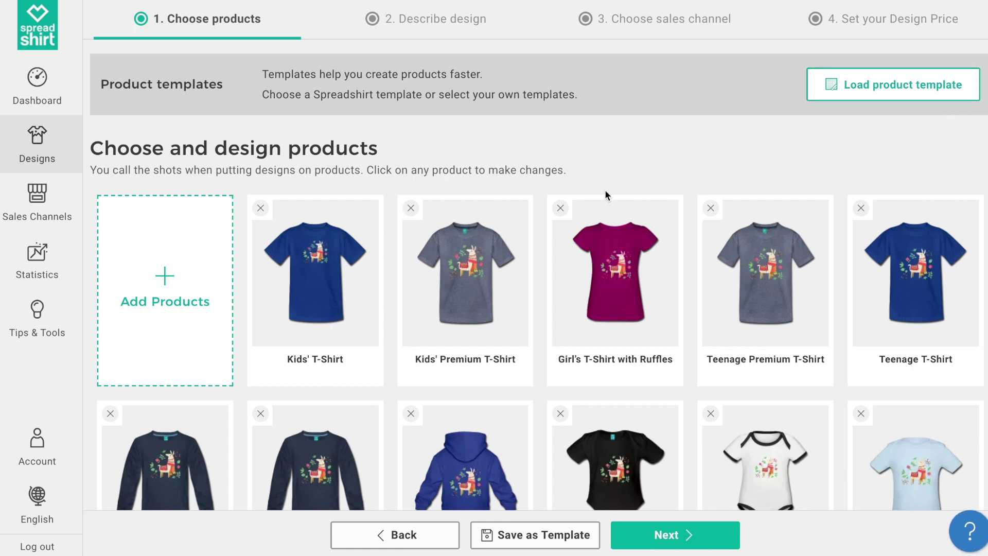
mouse_move(305, 299)
mouse_move(621, 271)
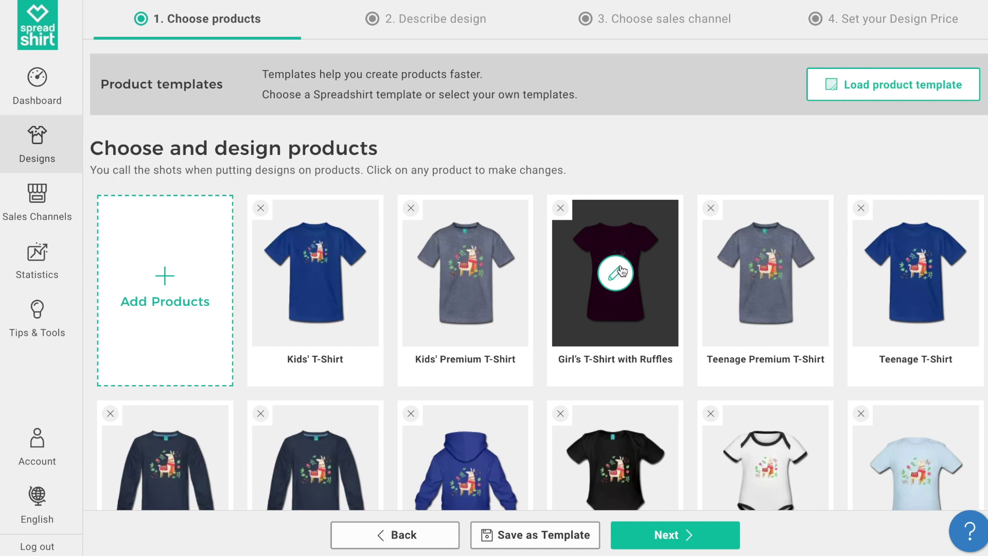
click(616, 273)
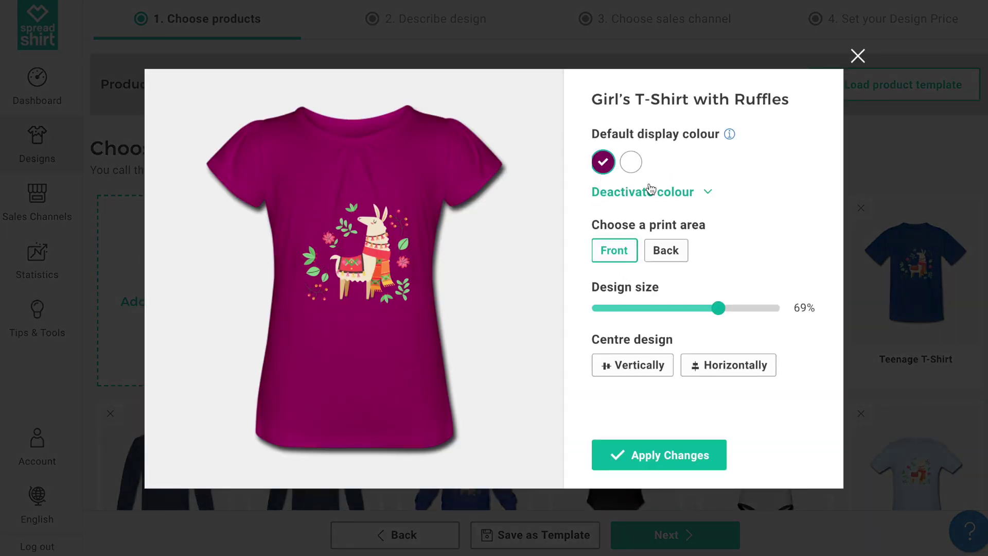
click(679, 193)
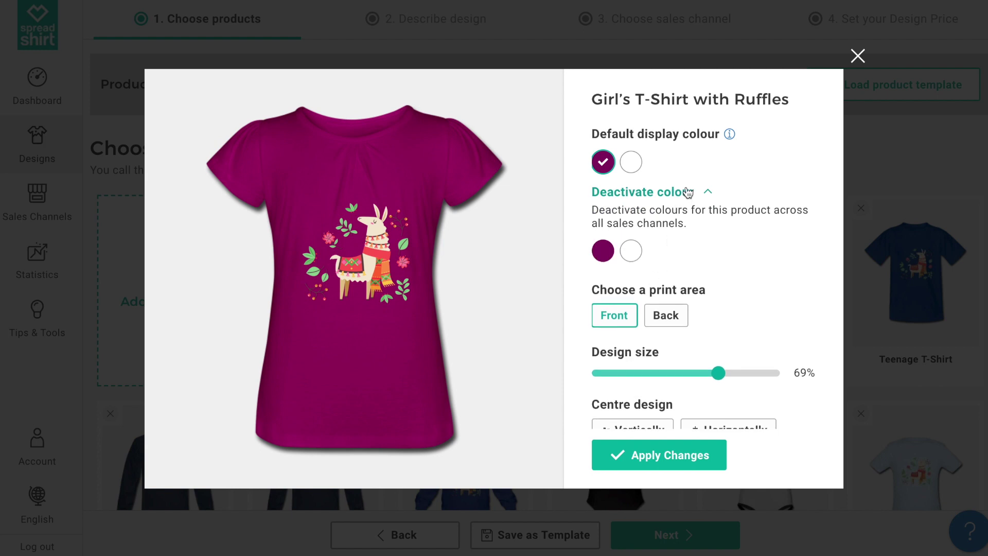
click(687, 192)
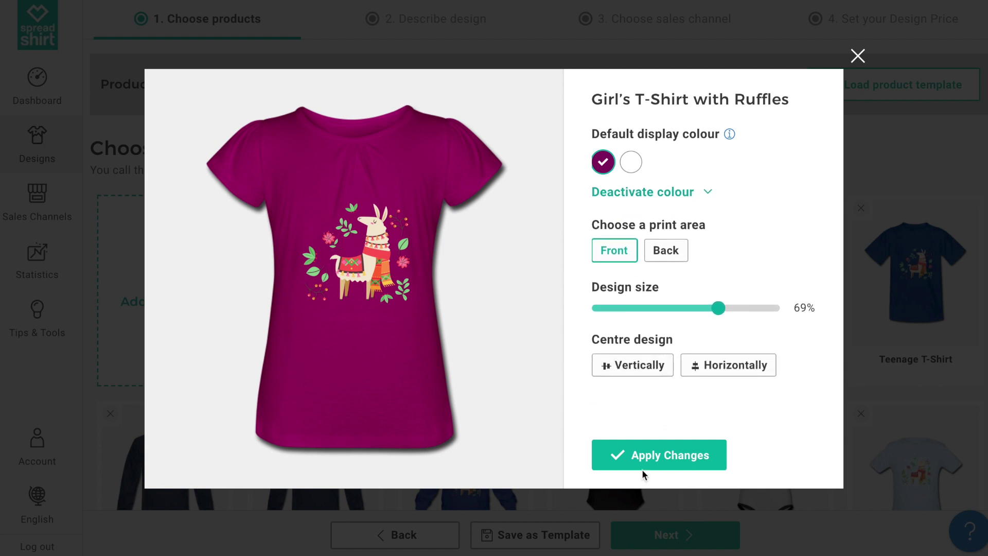
click(857, 57)
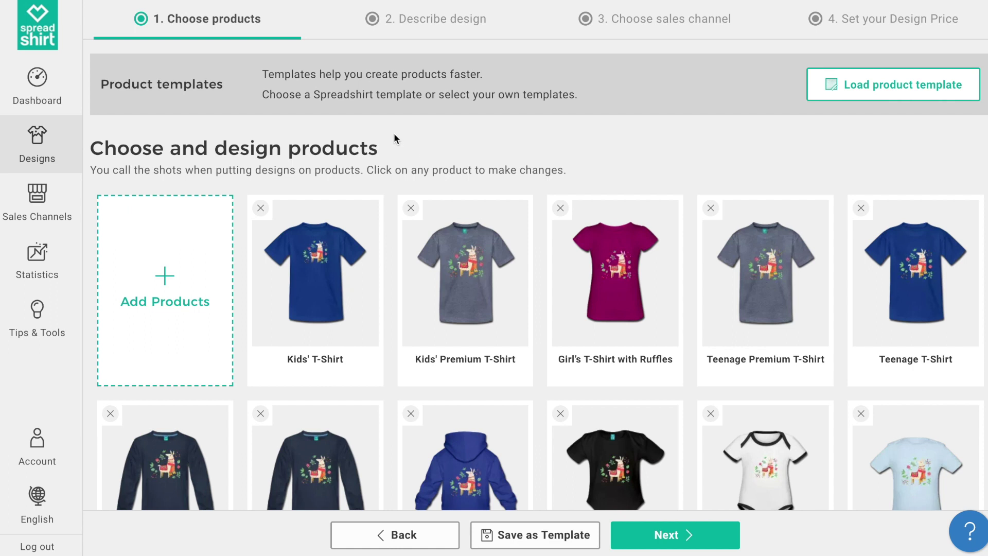
- Go back to the Designs overview and open the white nature design's product setup
click(60, 142)
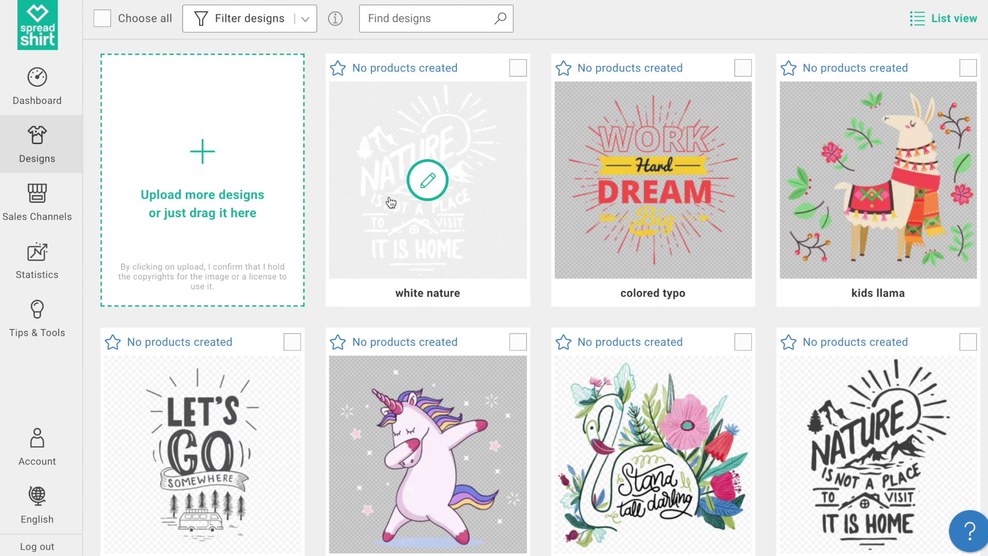
click(426, 185)
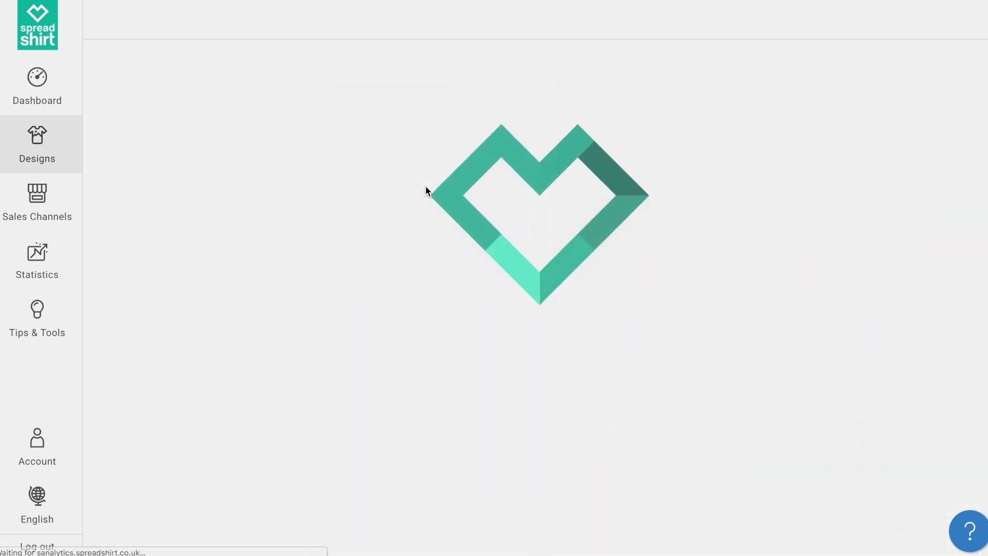
- Remove the Men's Premium Tank Top, racerback tank top and Unisex Tri-Blend T-Shirt cards
scroll(425, 185, down, 1)
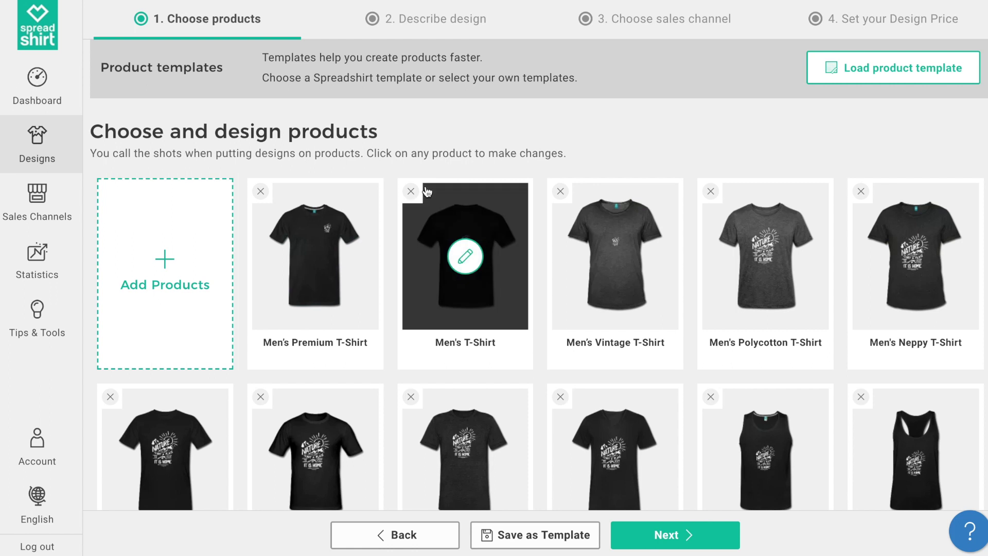
scroll(466, 162, down, 3)
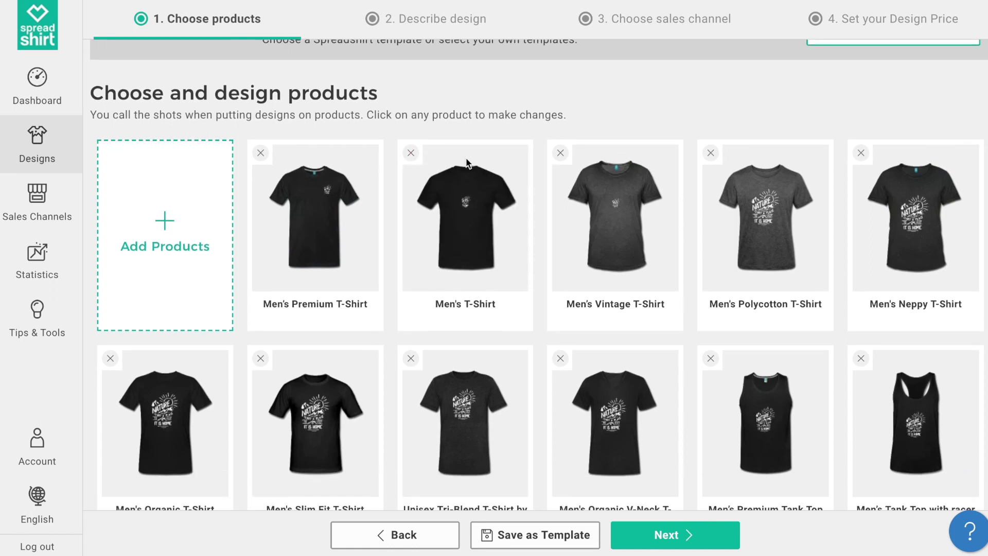
click(713, 353)
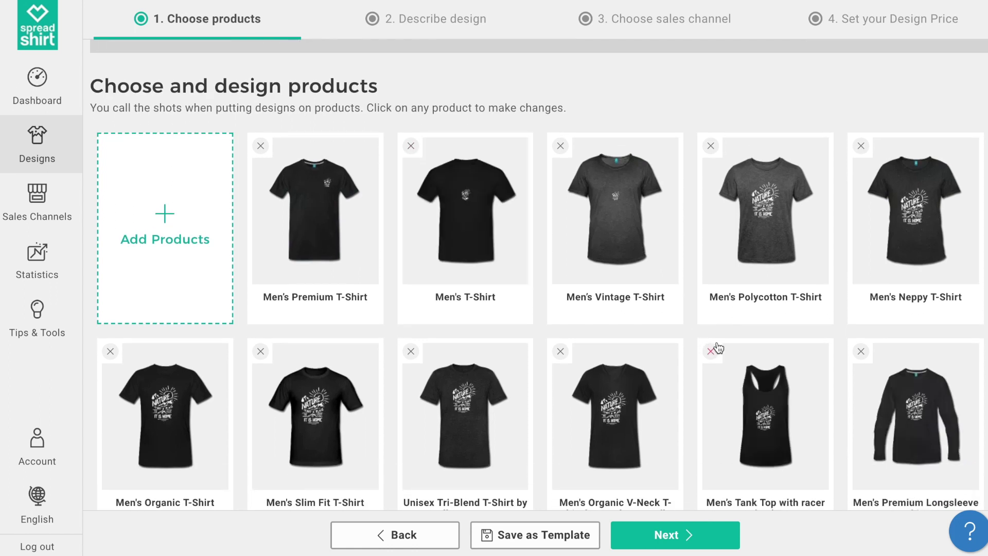
click(712, 353)
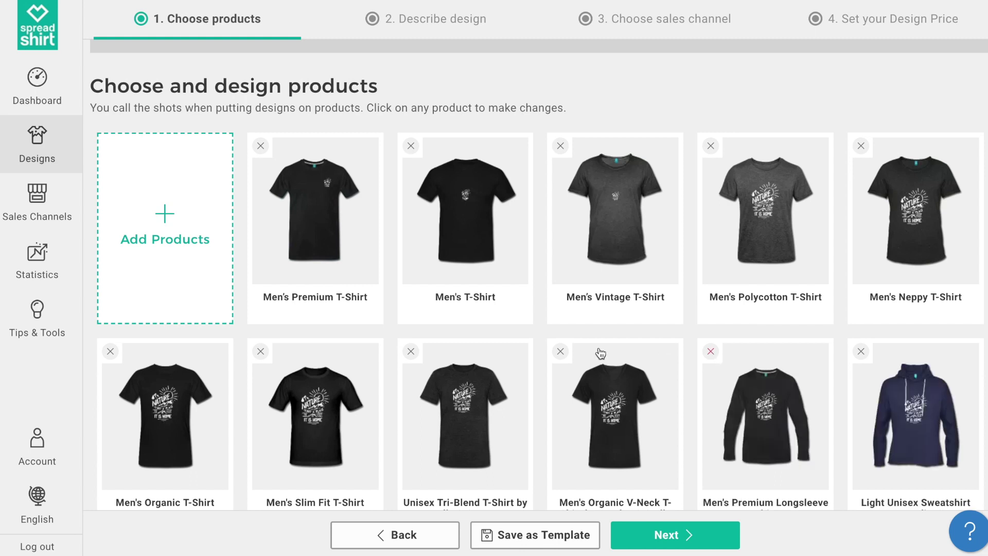
click(412, 353)
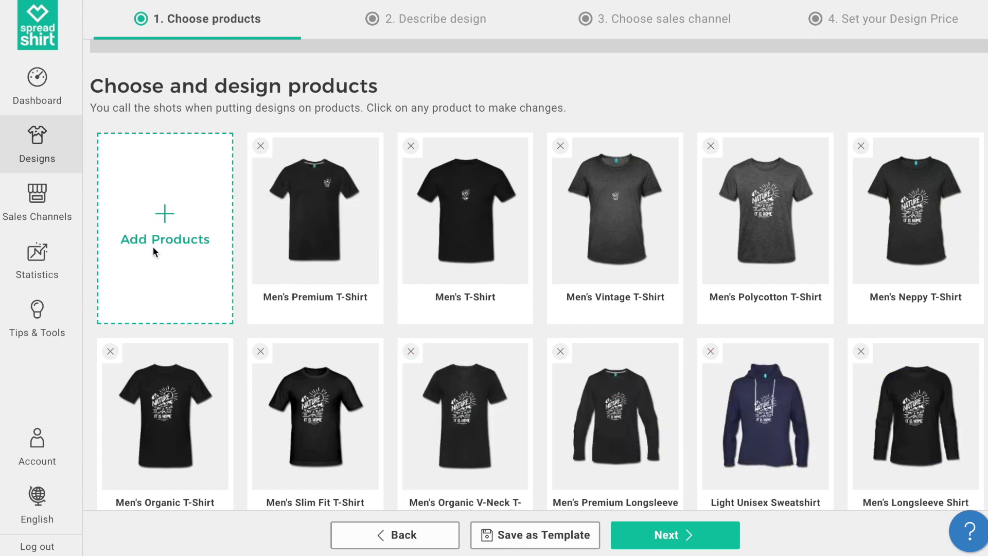
- Open the Add Products catalogue and switch off every Accessories product
click(167, 217)
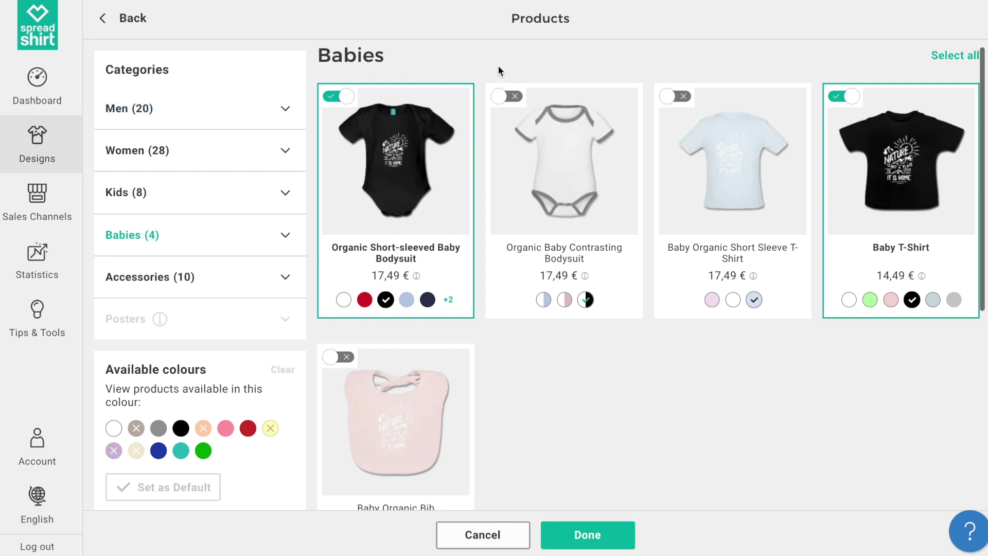
click(203, 122)
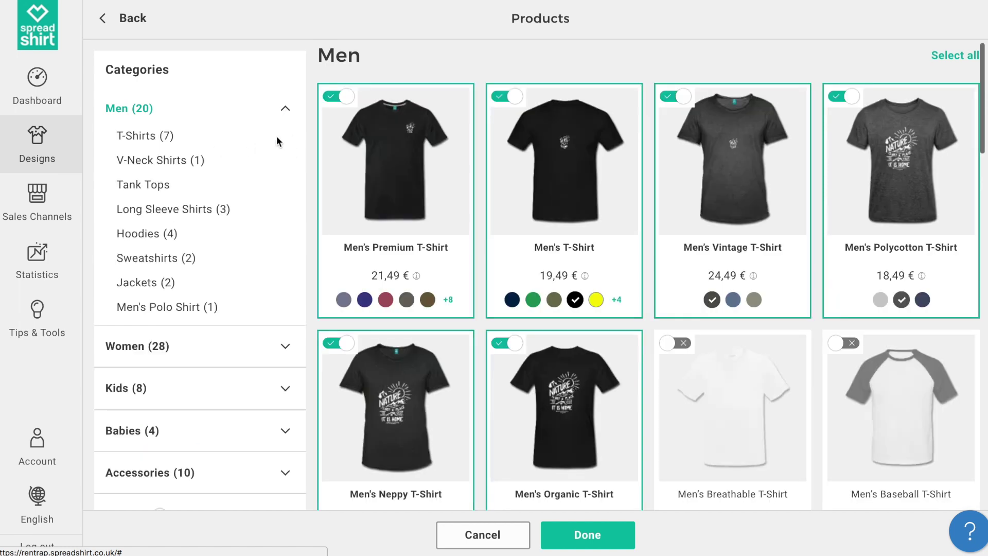
click(231, 472)
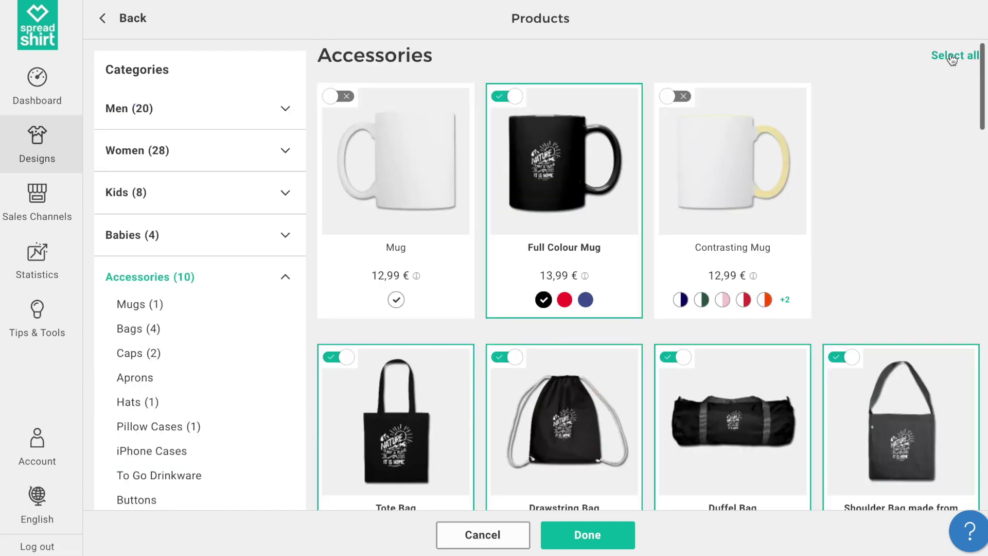
click(952, 58)
click(952, 57)
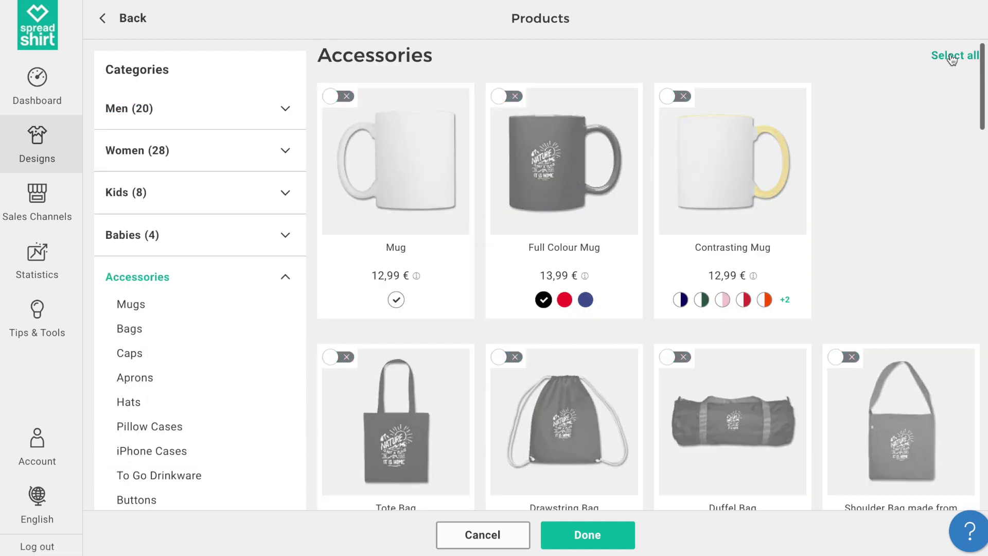
- Switch off all Babies and Kids products and collapse the Kids category
click(241, 238)
click(956, 57)
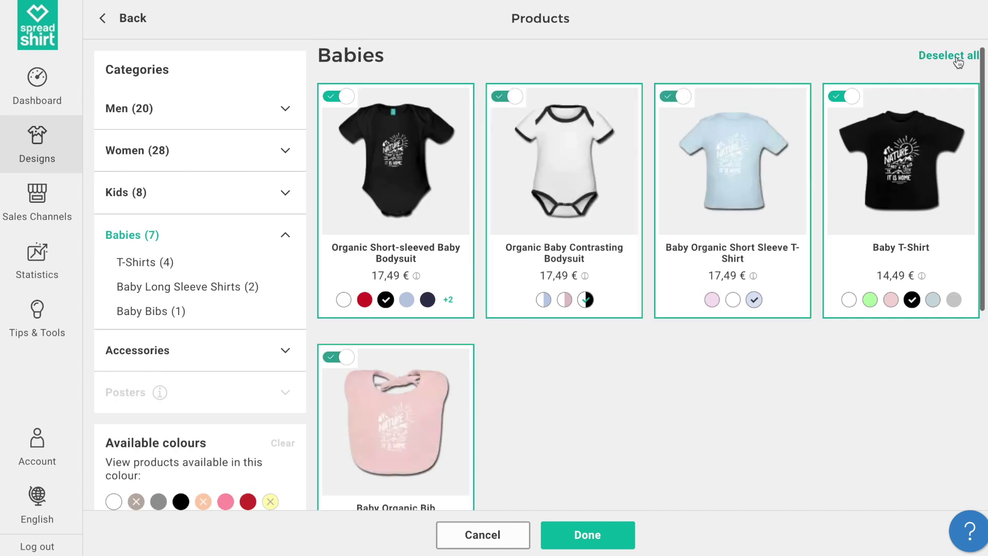
click(955, 57)
click(199, 194)
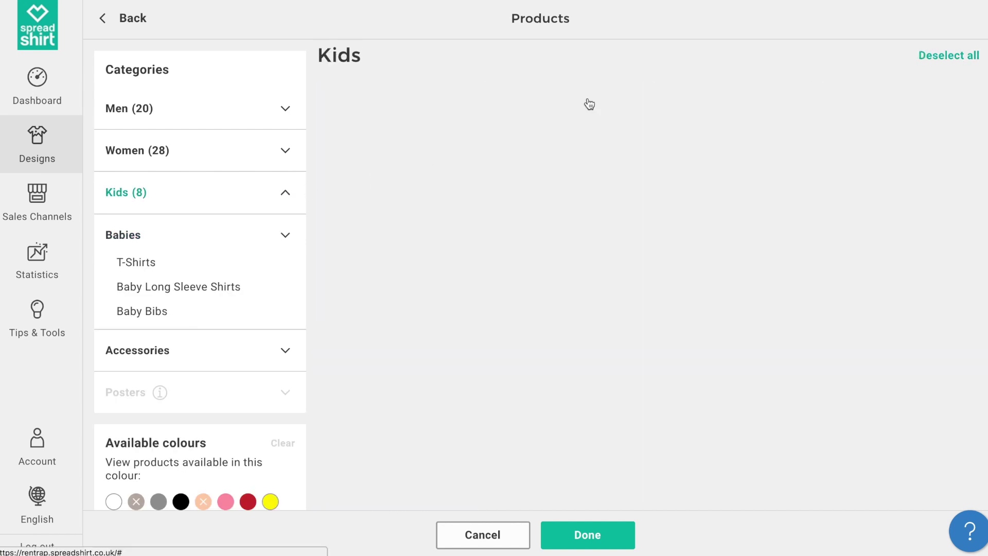
click(933, 57)
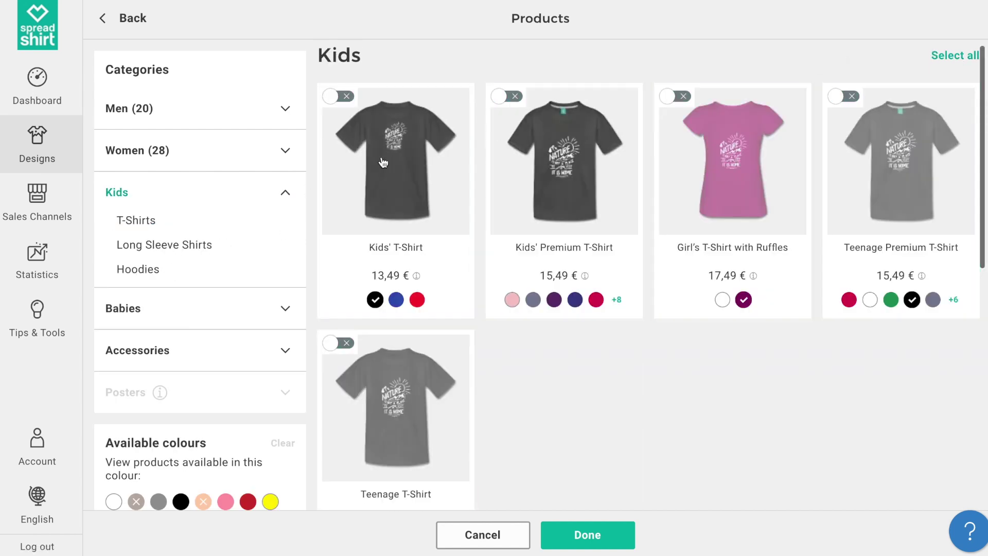
click(287, 192)
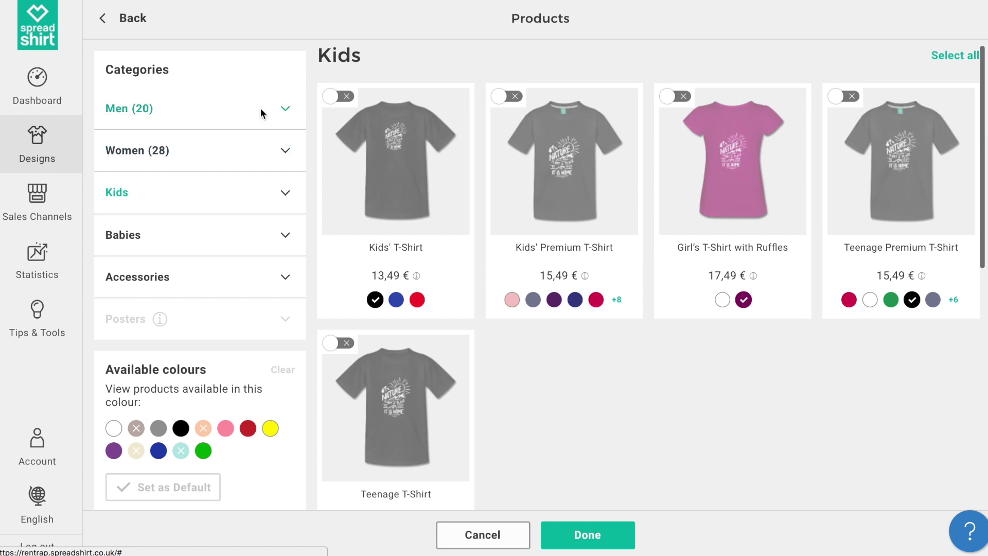
- In Men, deselect everything and then select all 11 men's T-Shirts
click(277, 110)
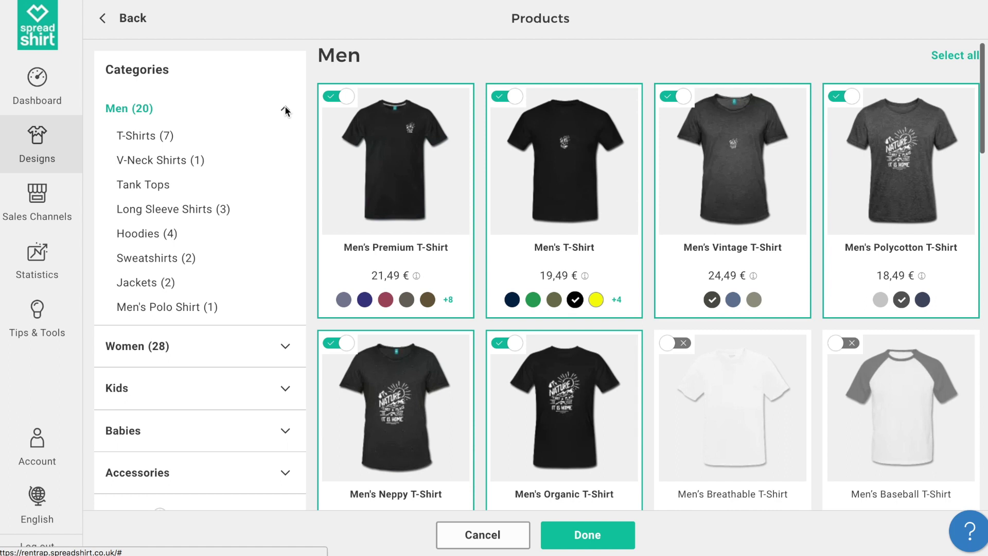
click(942, 57)
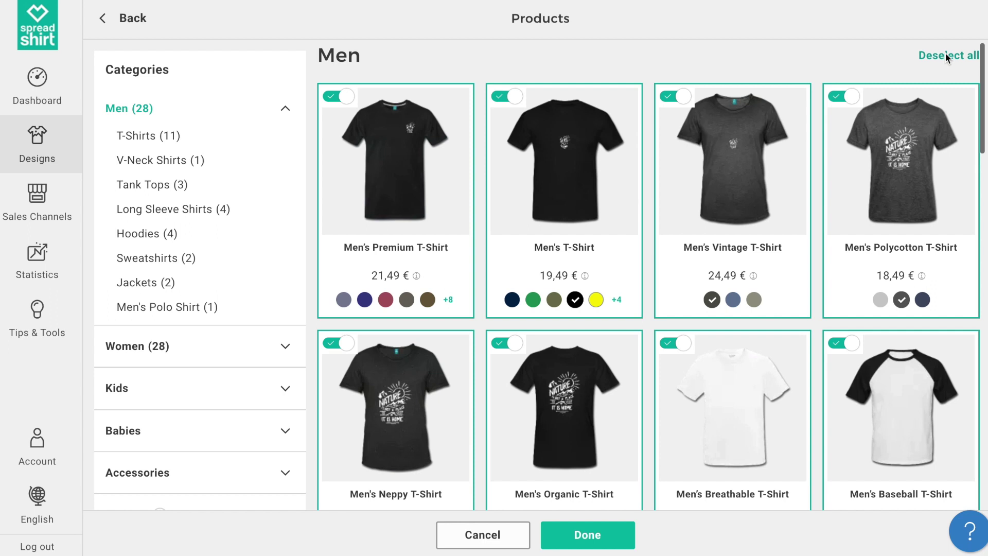
click(946, 54)
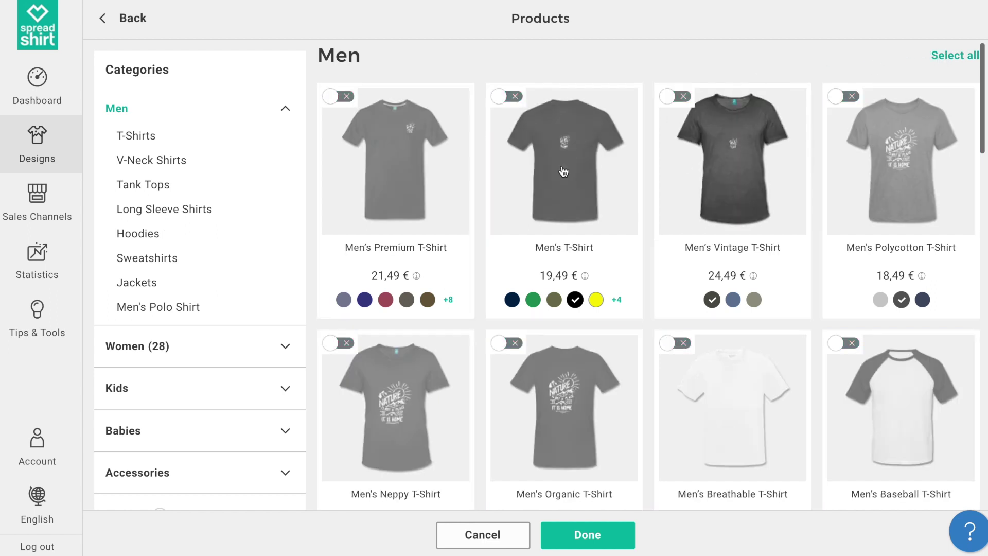
click(140, 135)
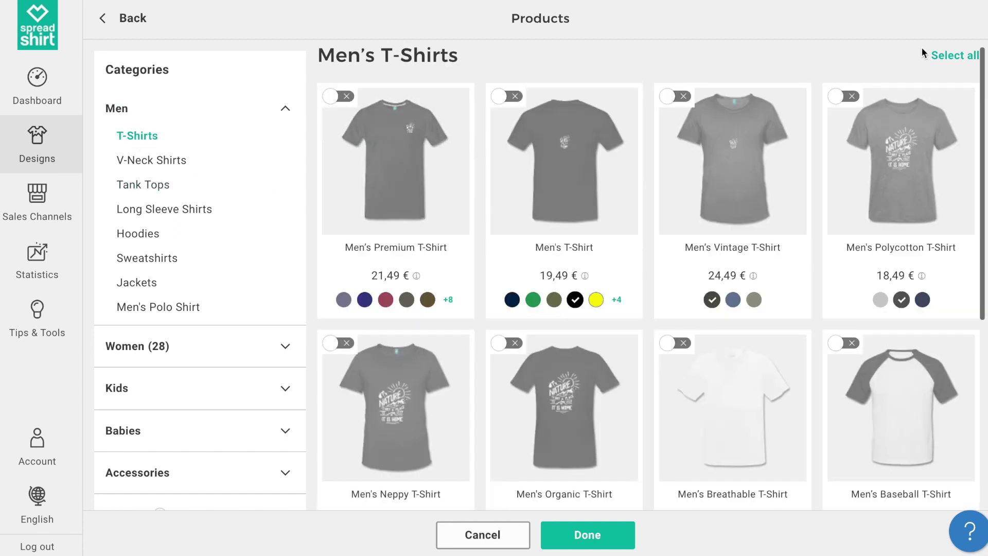
click(947, 60)
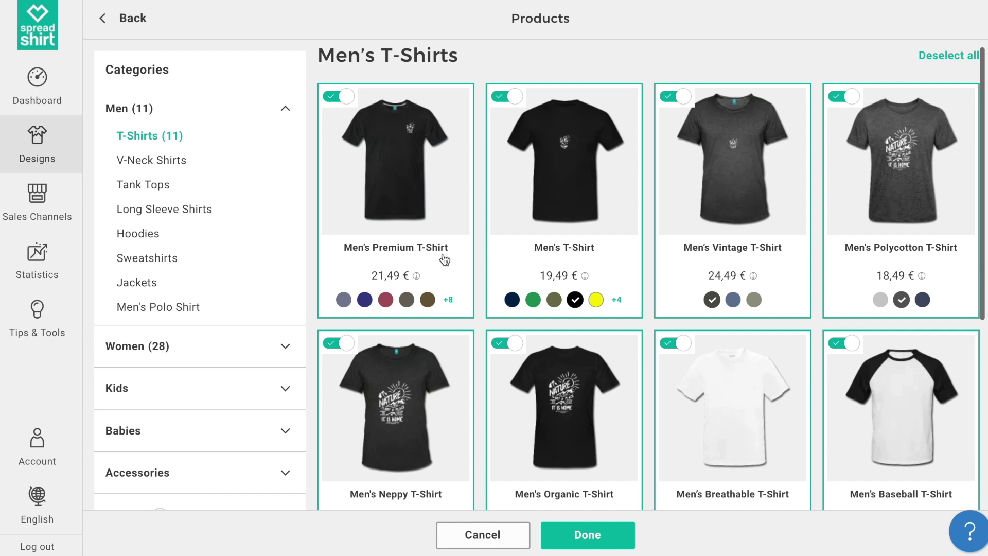
scroll(694, 194, down, 6)
scroll(695, 194, up, 5)
scroll(692, 190, up, 2)
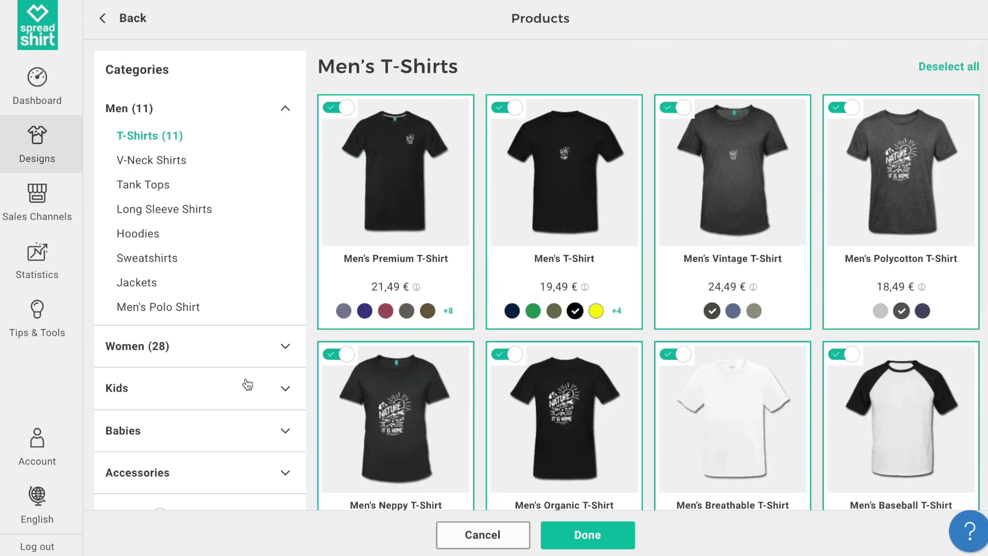
- In Women, deselect everything and then select all 9 women's T-Shirts
click(275, 349)
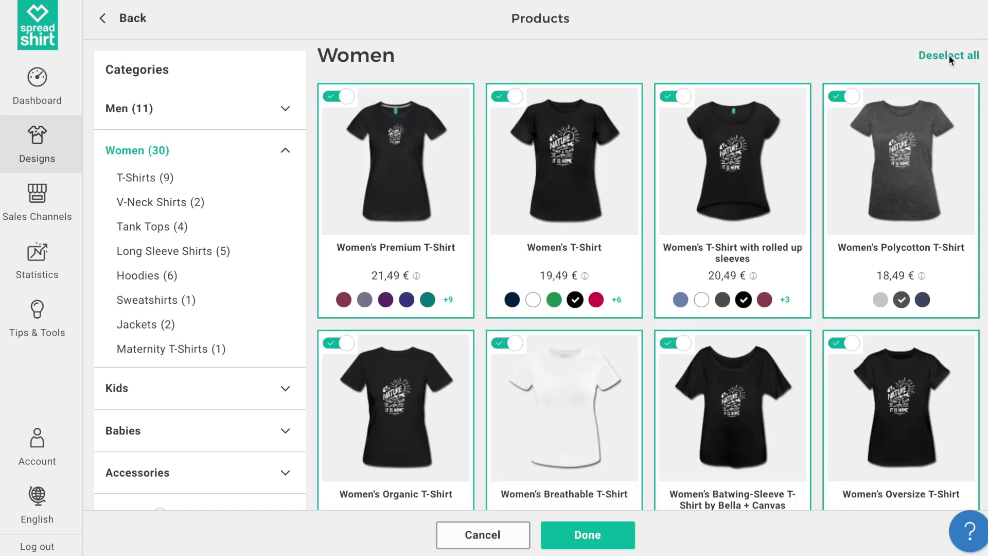
click(949, 54)
click(258, 180)
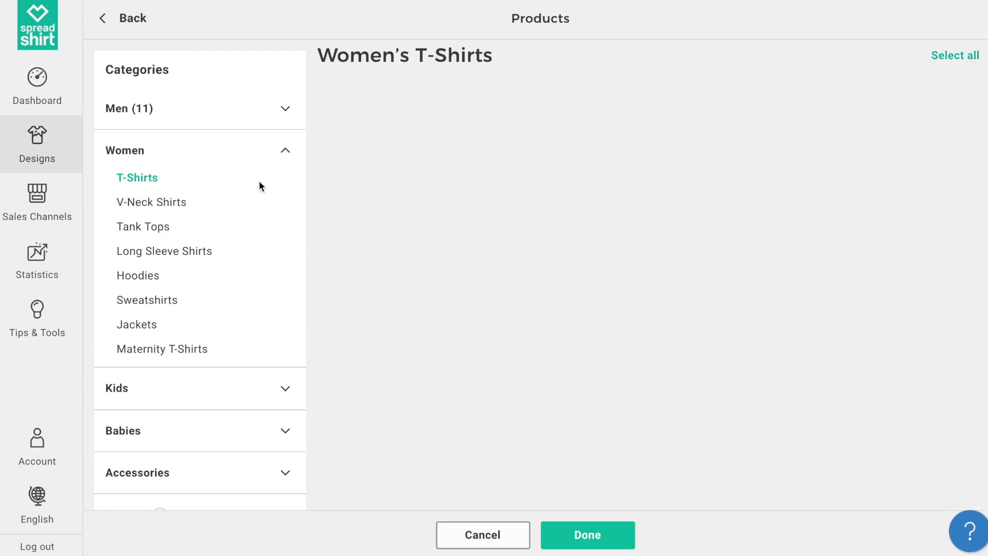
click(953, 57)
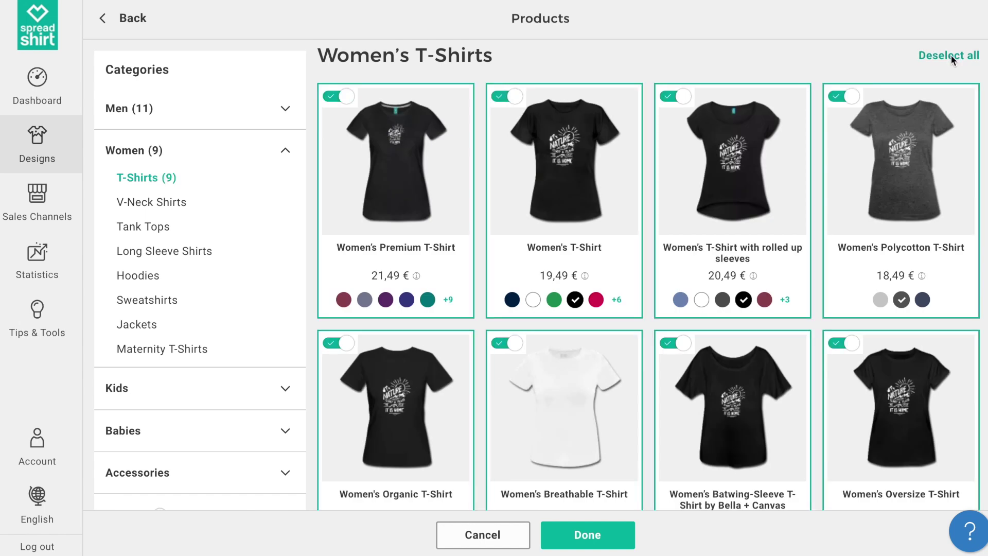
click(575, 538)
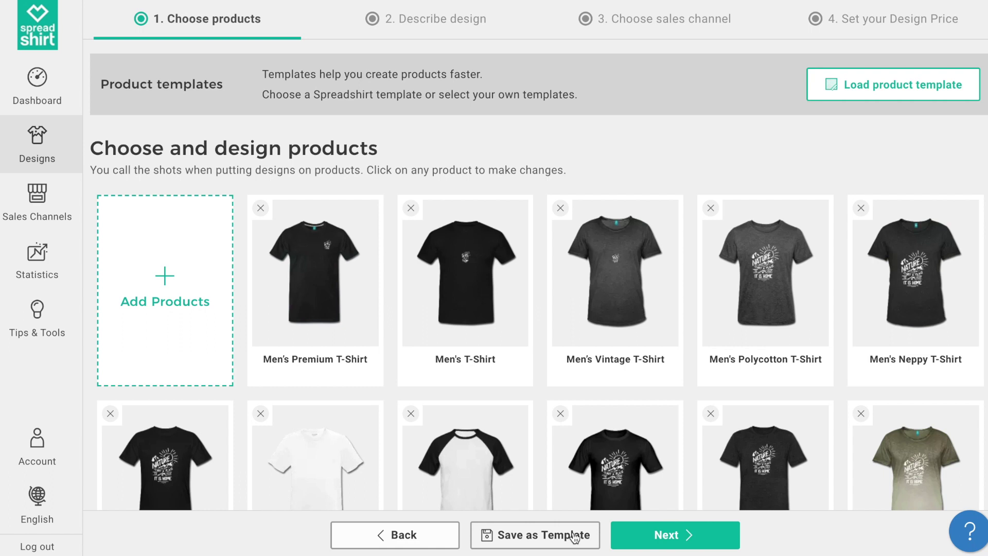
scroll(580, 447, down, 8)
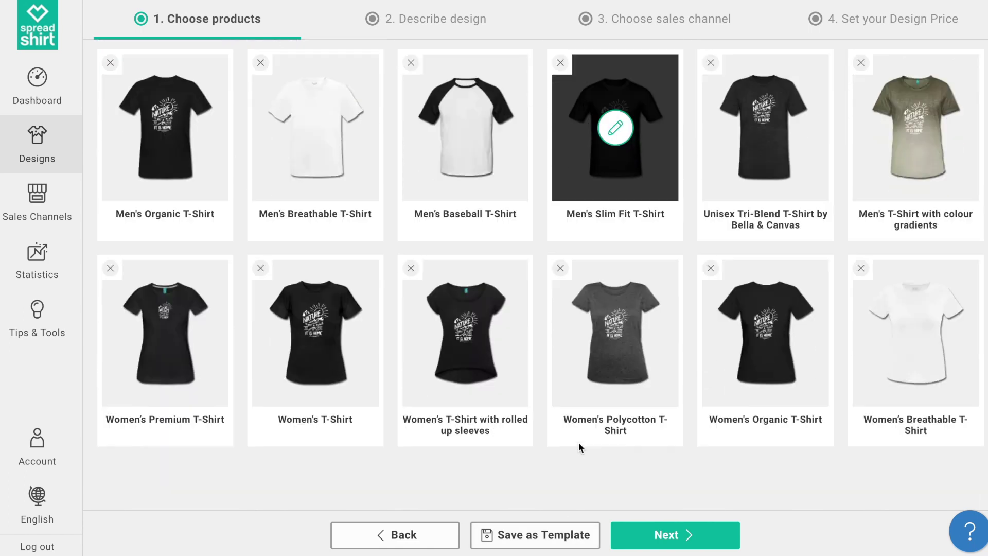
scroll(578, 443, up, 8)
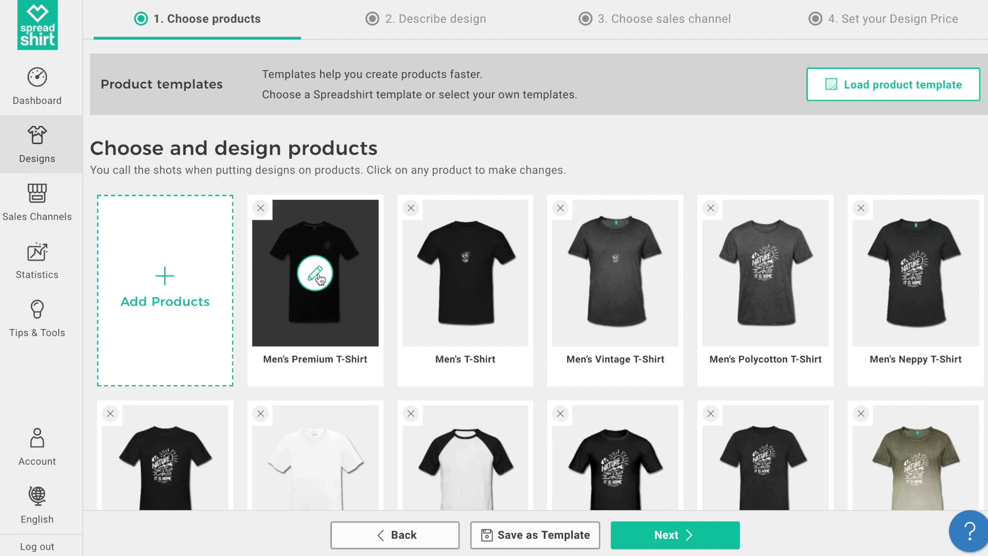
- Enlarge the Men's Premium T-Shirt design to 38%, default it to brown, and deactivate lavender
click(315, 273)
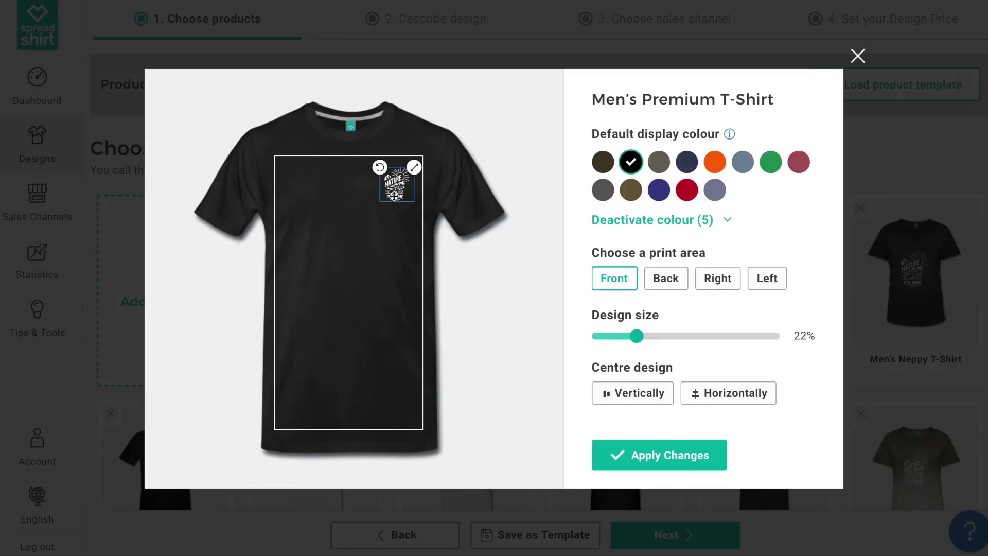
drag(413, 170, 417, 200)
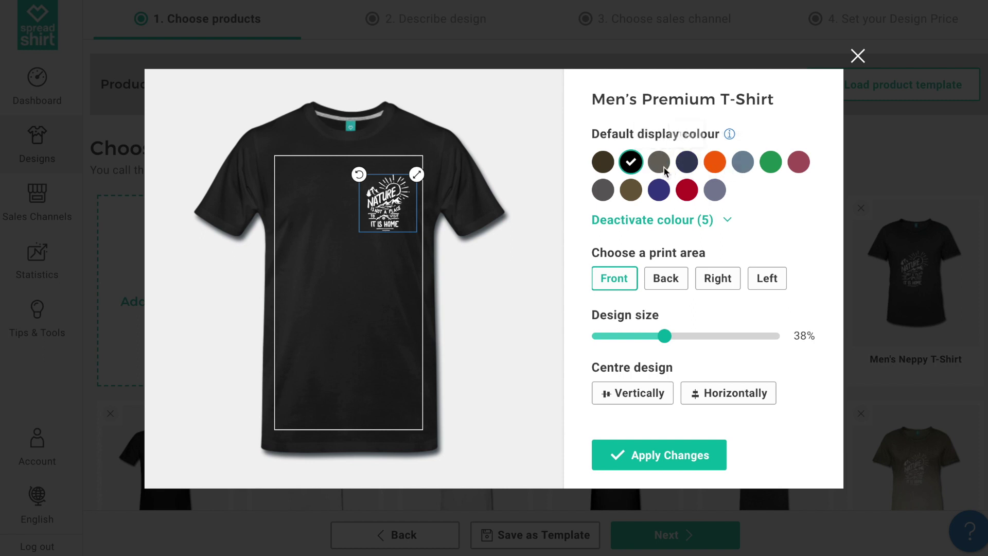
click(603, 164)
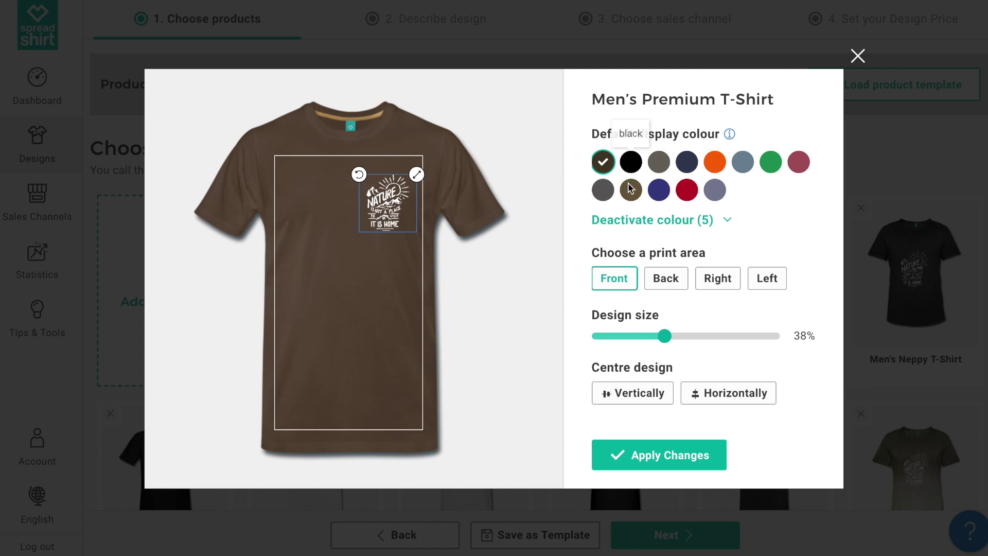
click(640, 220)
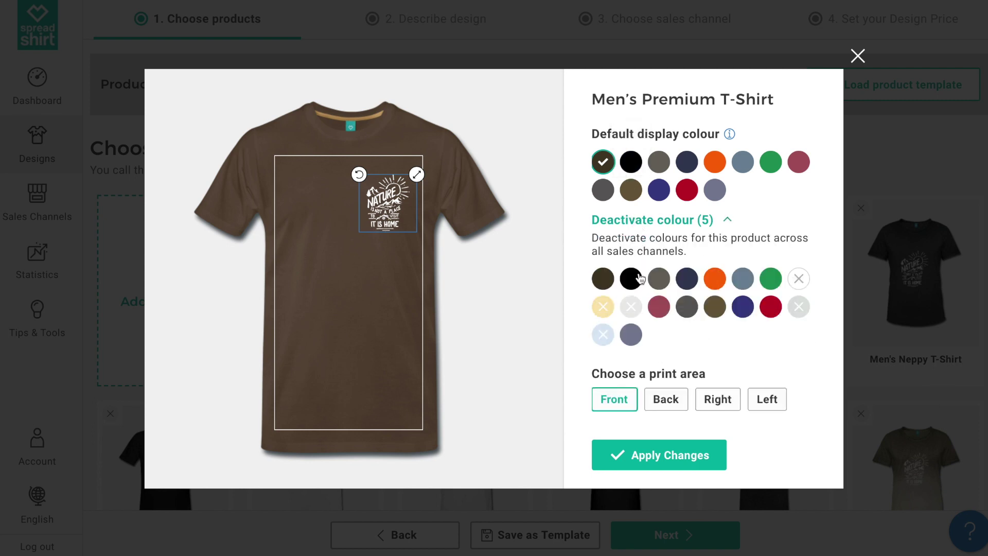
click(631, 335)
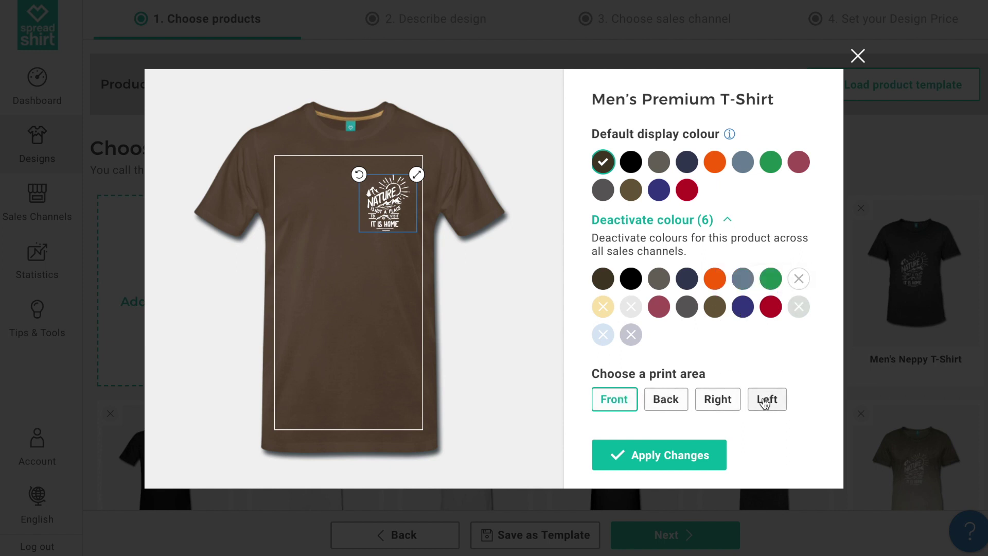
click(726, 220)
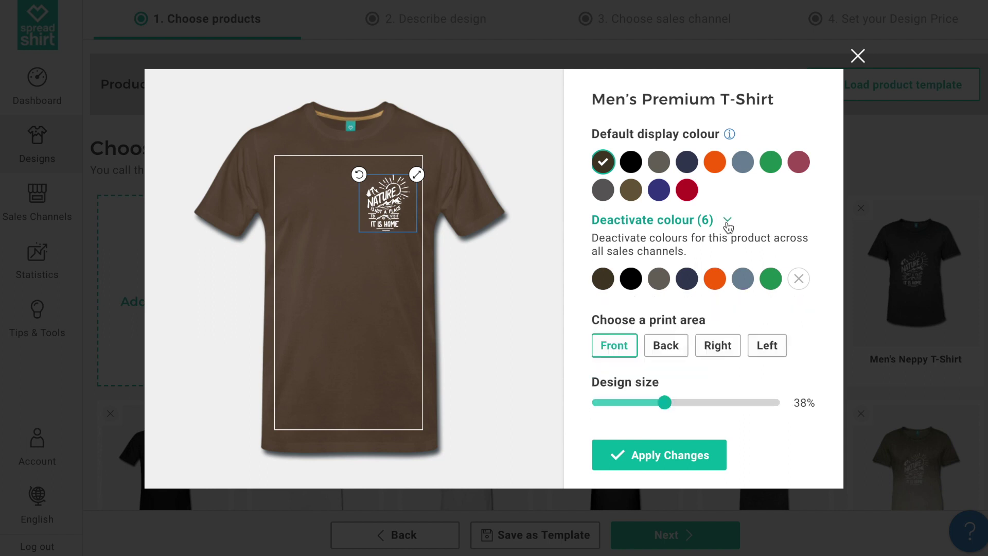
click(654, 452)
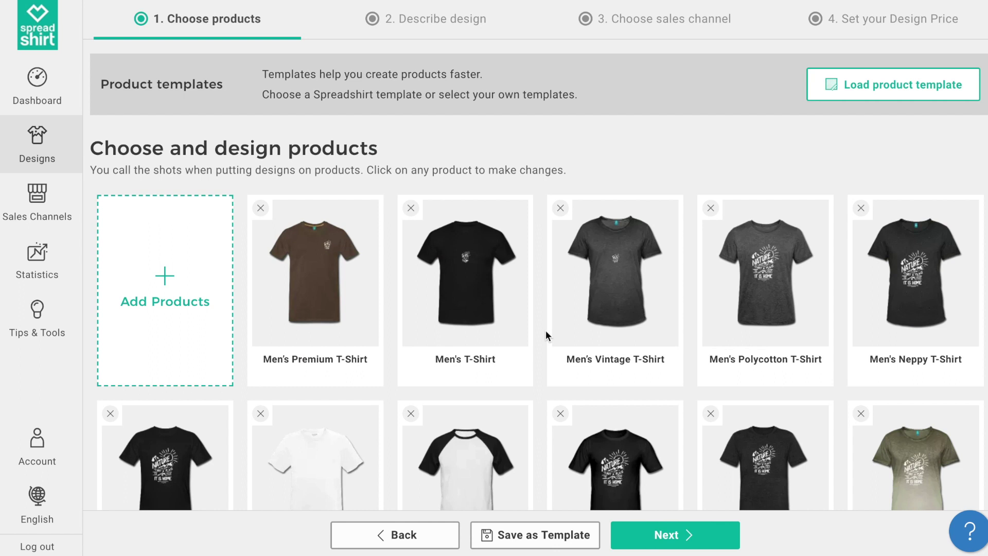
mouse_move(477, 276)
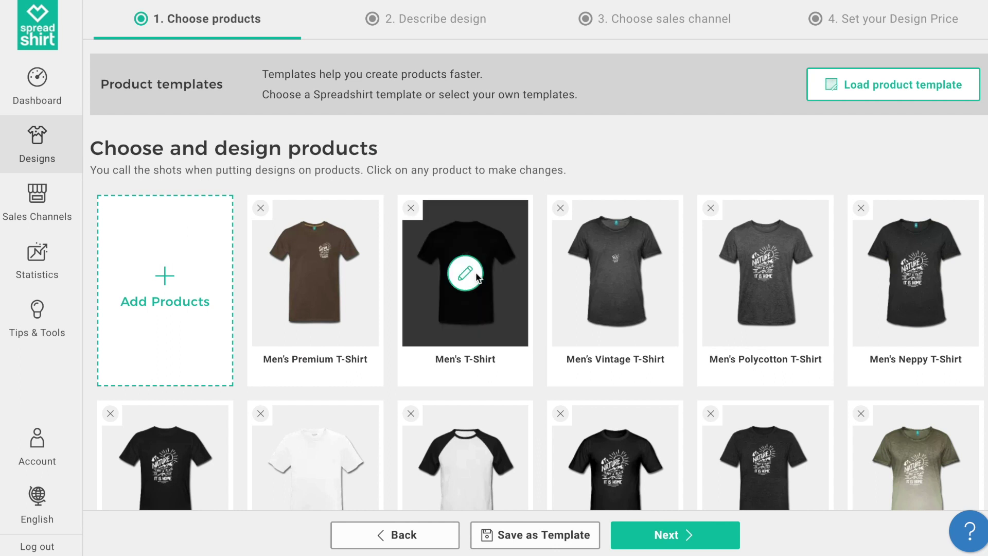
- Set the Men's T-Shirt to khaki with the design enlarged to 88%
click(477, 276)
click(600, 161)
drag(679, 335, 750, 337)
click(690, 220)
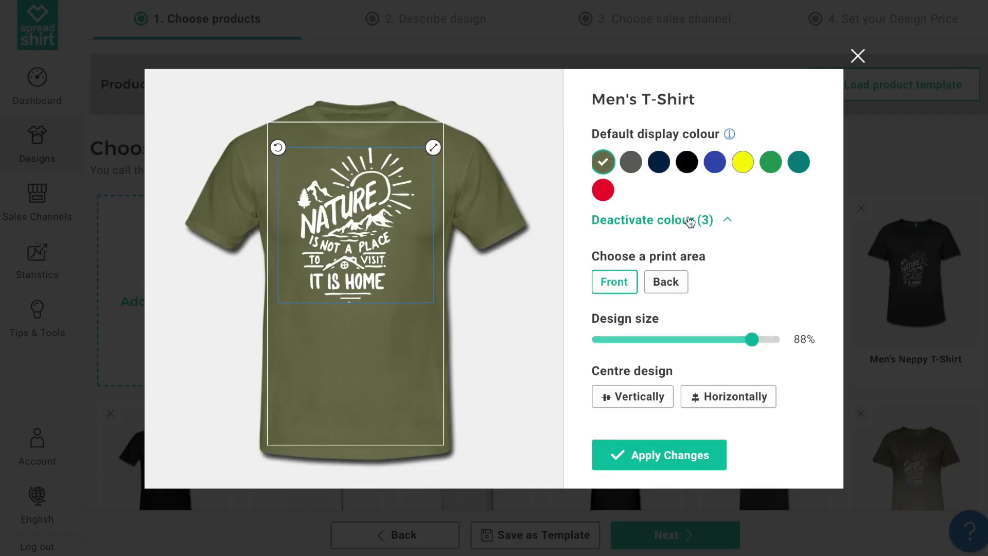
click(657, 455)
- Put the design on the Men's Vintage T-Shirt's back at 91% and deactivate khaki
click(633, 278)
click(666, 250)
drag(430, 165, 432, 138)
click(653, 192)
click(659, 454)
- Resize the Men's Polycotton T-Shirt design to 45%, reposition it, and choose a dark default colour
click(640, 273)
drag(723, 308, 678, 307)
drag(355, 247, 400, 214)
click(658, 162)
click(659, 454)
- Resize the design on the Men's Neppy T-Shirt, then remove the Breathable and Baseball T-Shirts
click(916, 265)
drag(724, 307, 654, 308)
click(658, 454)
scroll(374, 358, down, 5)
click(315, 229)
click(658, 455)
click(261, 163)
click(261, 164)
scroll(265, 180, down, 1)
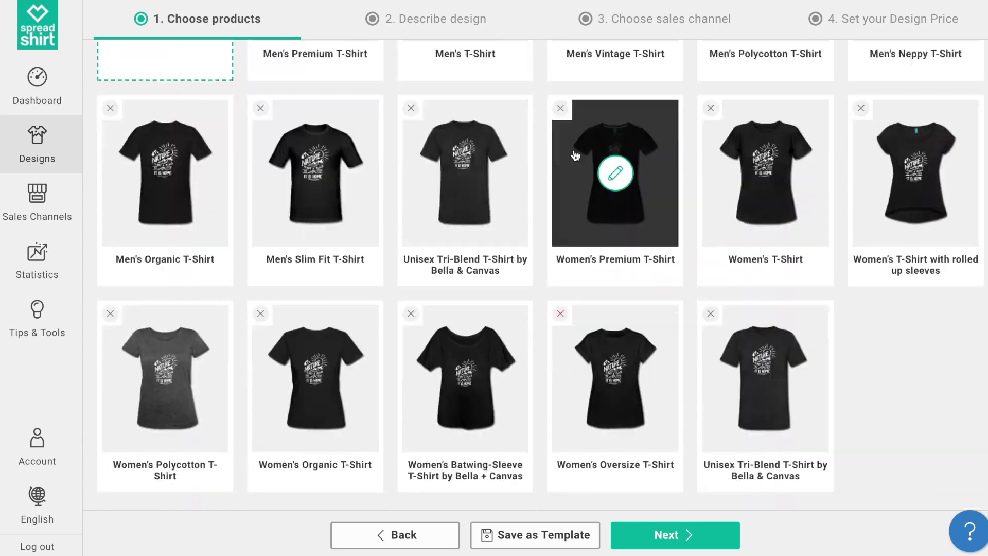
- Shrink the Unisex Tri-Blend T-Shirt design to 41%, reposition it, and deactivate one colour
click(465, 175)
drag(719, 326, 688, 326)
drag(371, 206, 391, 187)
drag(688, 327, 669, 326)
click(653, 210)
click(631, 267)
click(659, 455)
- Apply the Men's Slim Fit, Women's and rolled-sleeves shirts, deactivating extra Women's Premium colours
click(659, 454)
click(659, 454)
click(712, 220)
click(659, 454)
click(766, 175)
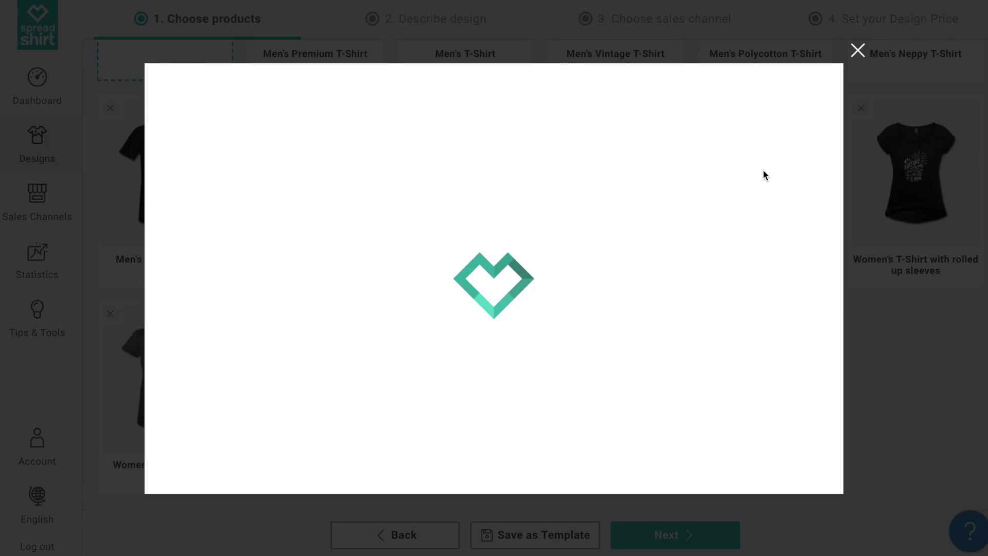
click(658, 454)
click(916, 173)
click(658, 455)
- Give the Women's Polycotton T-Shirt a navy default, one colour off, and the design repositioned at 49%
click(165, 380)
click(631, 250)
click(603, 163)
drag(375, 254, 377, 218)
drag(719, 373, 762, 371)
- Put the design on the Women's Organic T-Shirt's back and resize the Batwing-Sleeve design to 47%
click(659, 454)
click(663, 249)
click(664, 191)
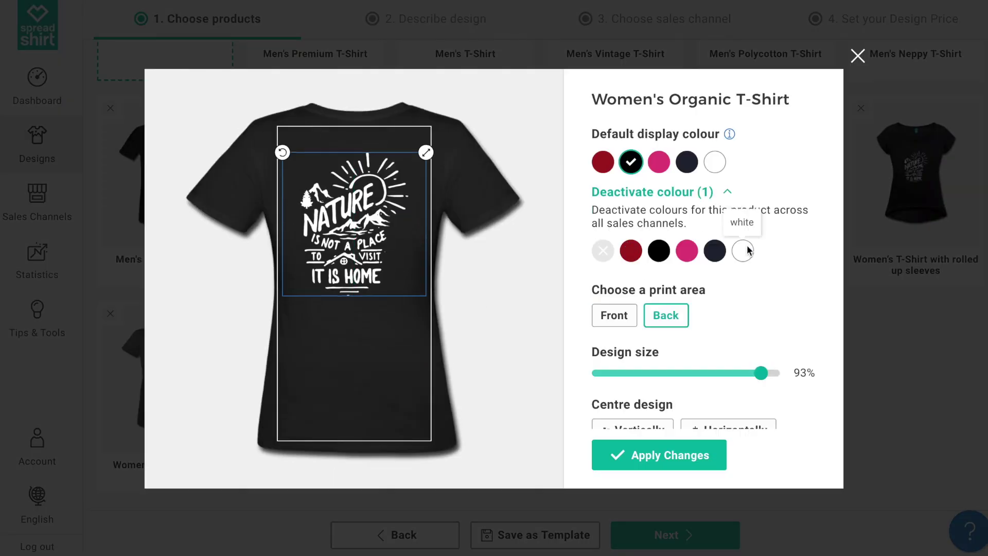
click(658, 454)
drag(719, 326, 680, 326)
drag(370, 249, 392, 240)
click(659, 455)
- Apply the Women's Oversize T-Shirt and put the Tri-Blend design on the back at 99%
click(463, 353)
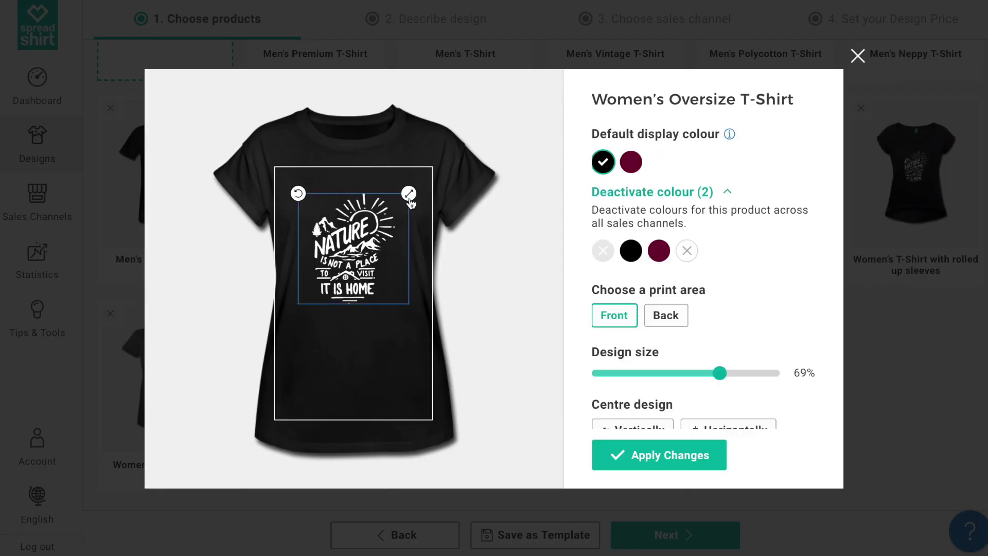
click(659, 455)
click(313, 159)
click(665, 269)
drag(683, 326, 771, 326)
click(658, 454)
- Recheck the Men's Premium T-Shirt and Men's T-Shirt settings and review the full product grid
scroll(710, 324, up, 5)
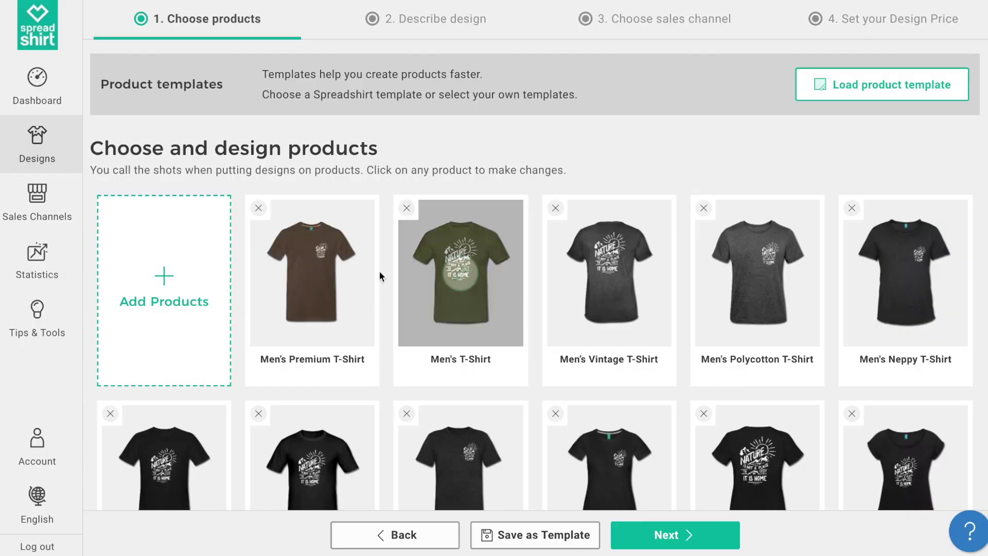
click(460, 319)
click(659, 454)
click(465, 273)
click(659, 455)
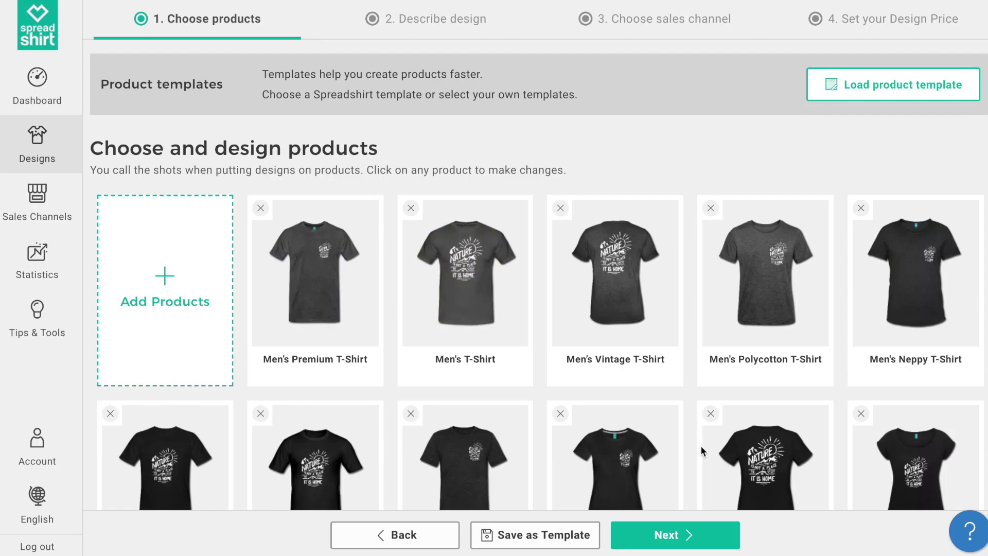
scroll(573, 288, down, 4)
scroll(573, 288, down, 2)
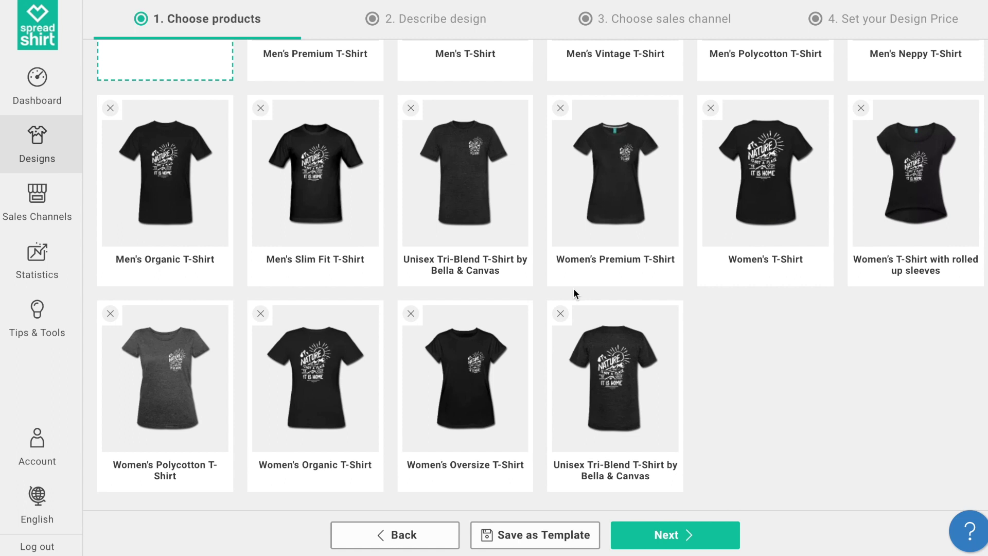
scroll(574, 288, up, 5)
scroll(574, 292, up, 1)
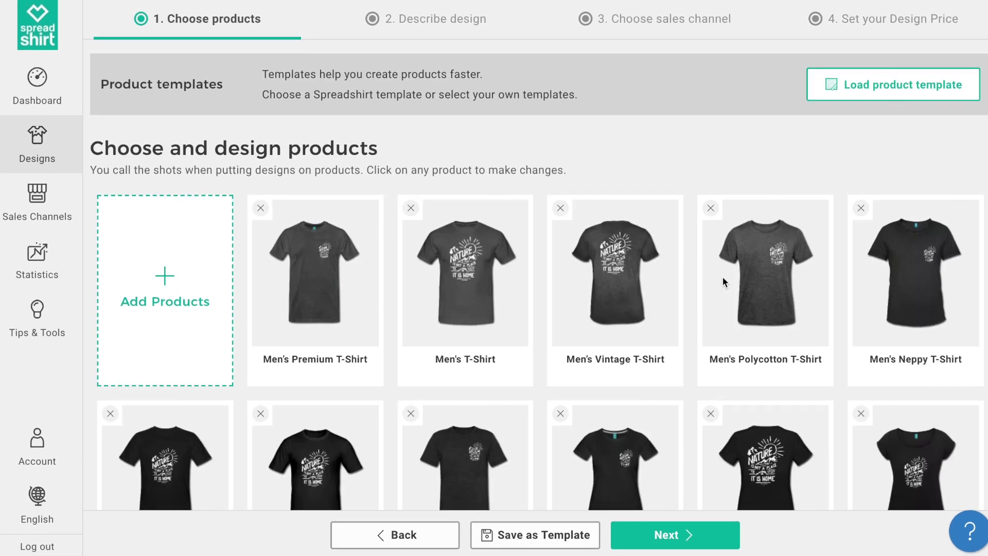
- Save the chosen T-shirt set as the template 'Men and Women for Light Designs'
click(544, 535)
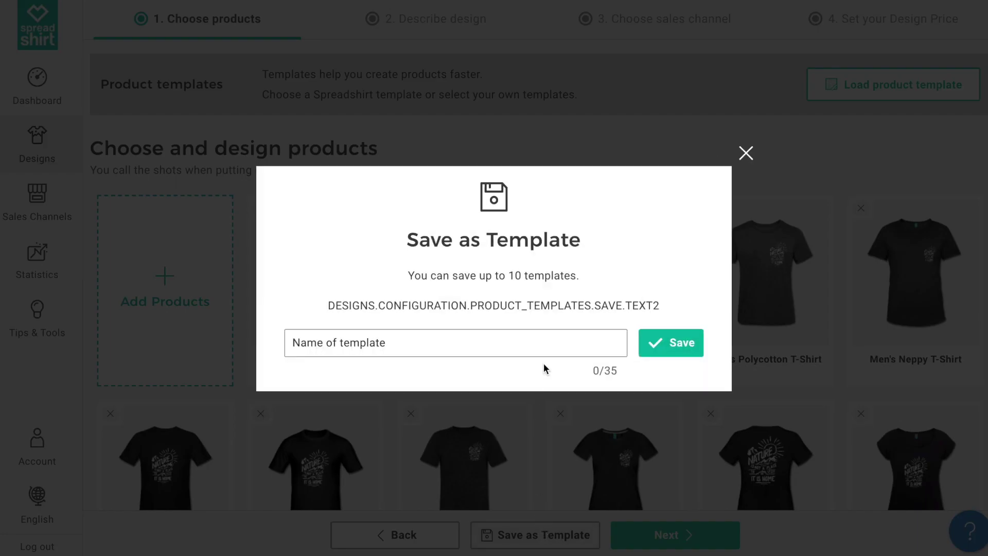
click(550, 349)
text(Men)
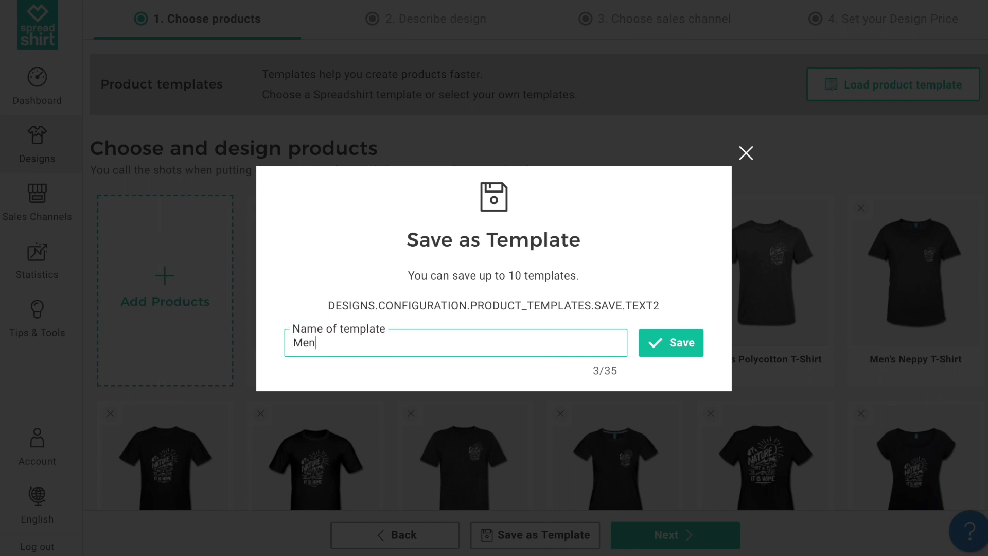
text( and Women for Light Designs)
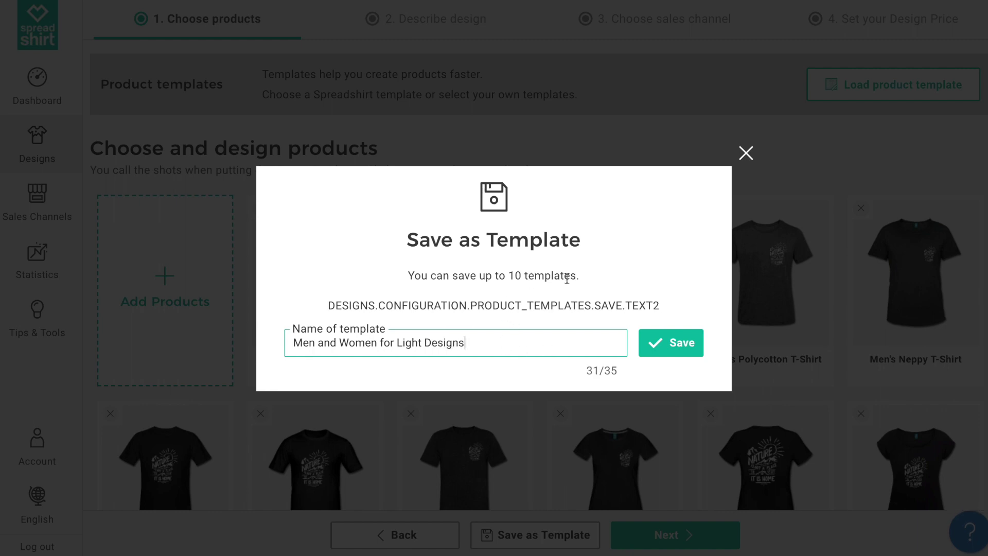
drag(576, 278, 515, 279)
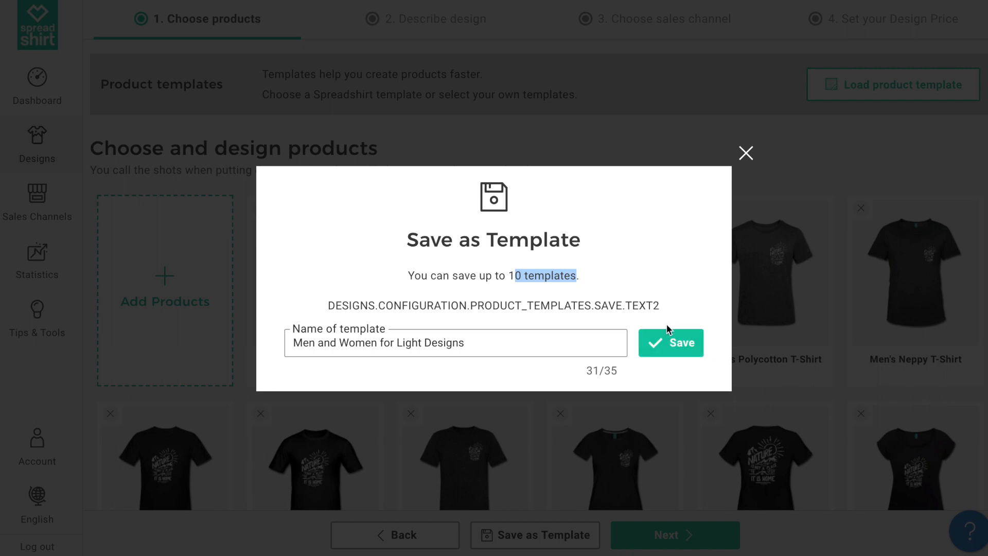
click(679, 281)
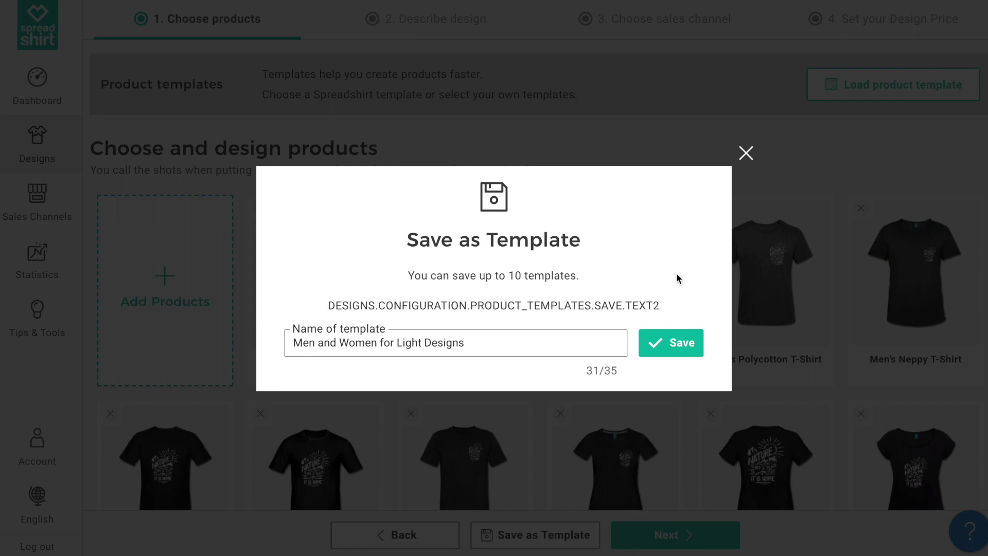
click(672, 348)
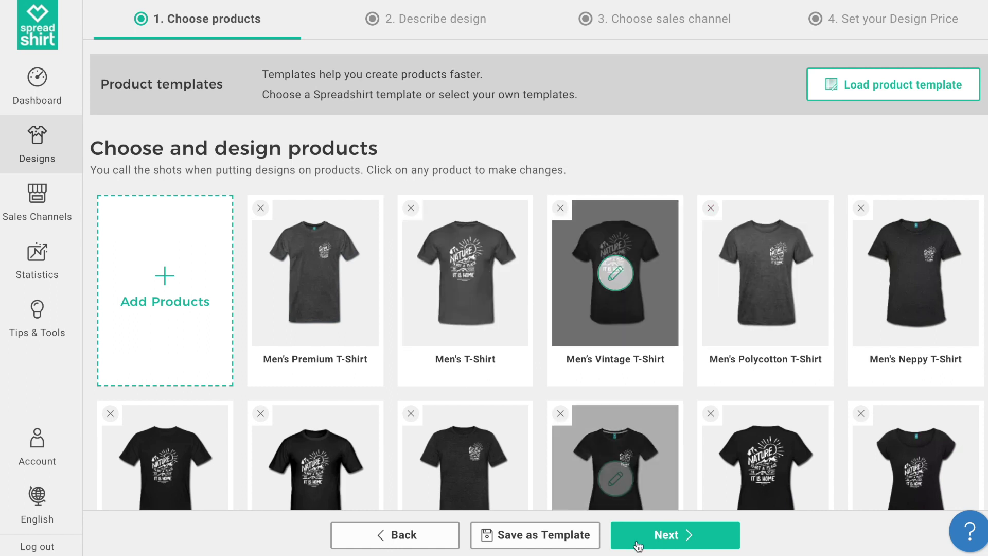
- Name the design 'Nature! It's a Home!' and add a description about showing your love of nature
click(655, 536)
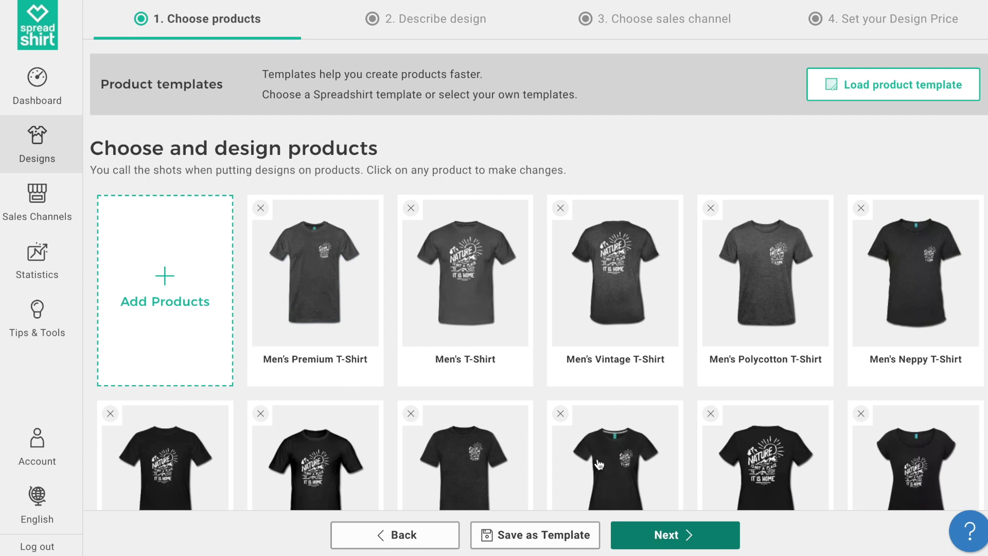
text(Nature! It's a Home!)
click(291, 260)
text(Nature is awesome. This design is a great way to sho)
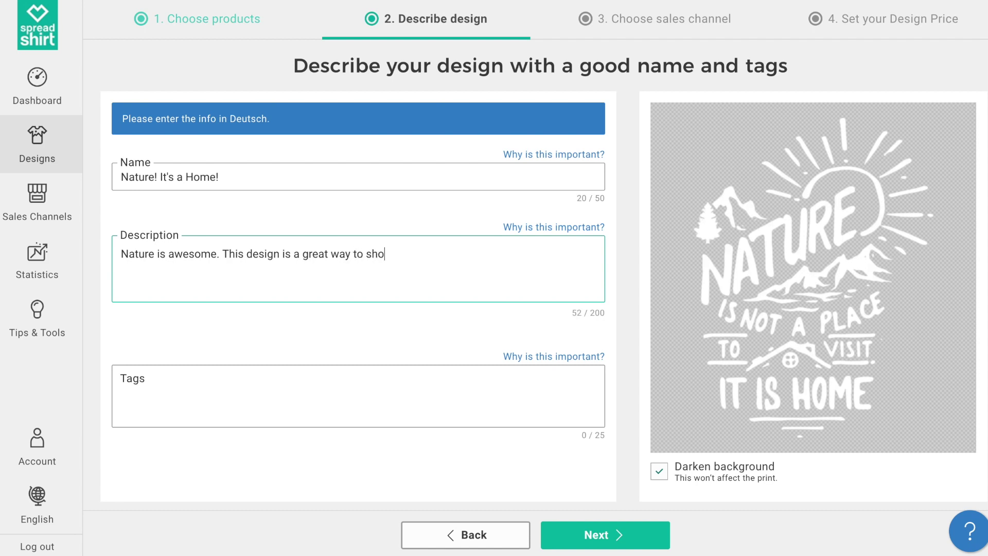
text(w your love of nature.)
- Tag the design nature, outdoors, love and home, then enable selling on the Marketplace
click(243, 397)
text(nature)
key(Return)
text(o)
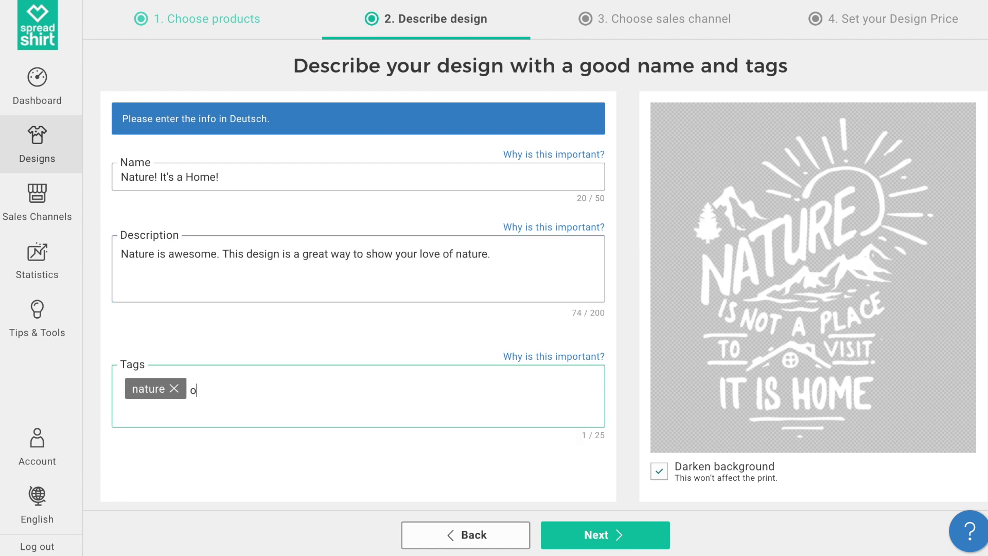
text(utdoors)
key(Return)
text(love)
key(Return)
text(home)
key(Return)
click(597, 535)
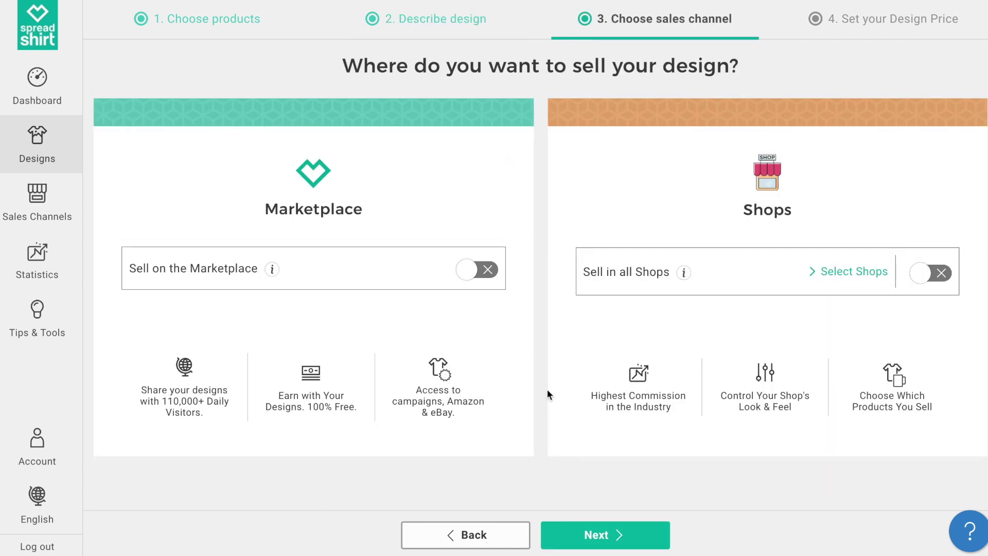
click(471, 268)
- Enable selling in all shops, set a 2,00 € design price, then return to the Designs list
click(930, 272)
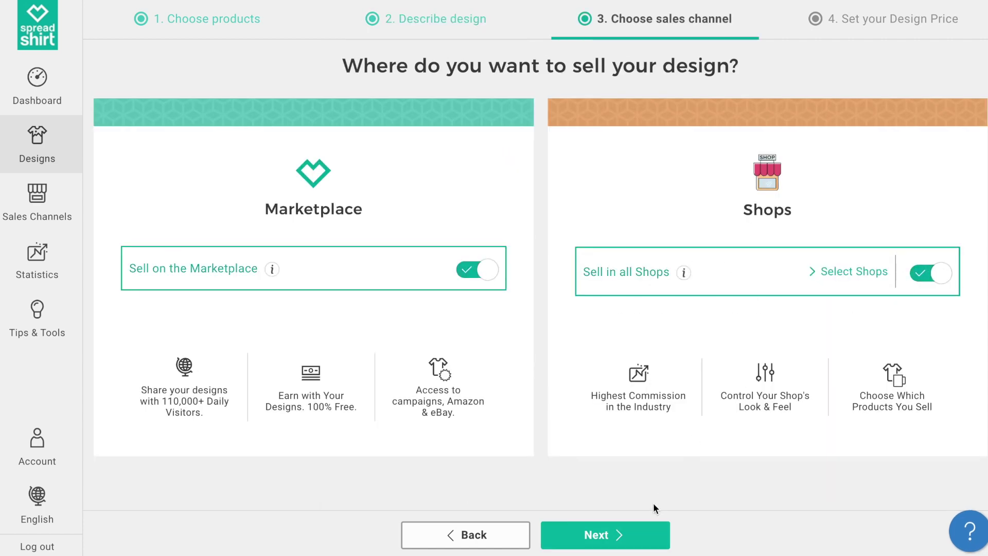
click(646, 534)
click(505, 137)
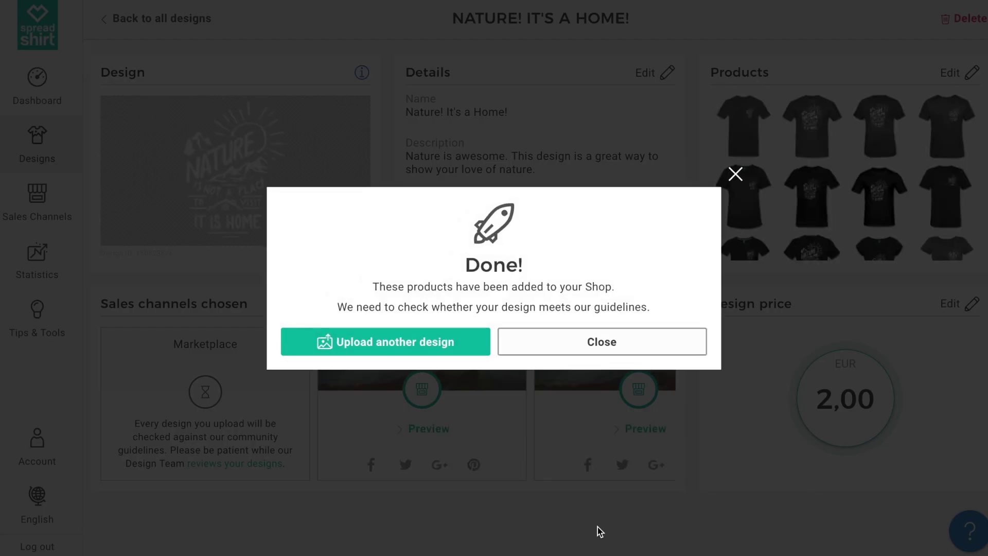
click(651, 356)
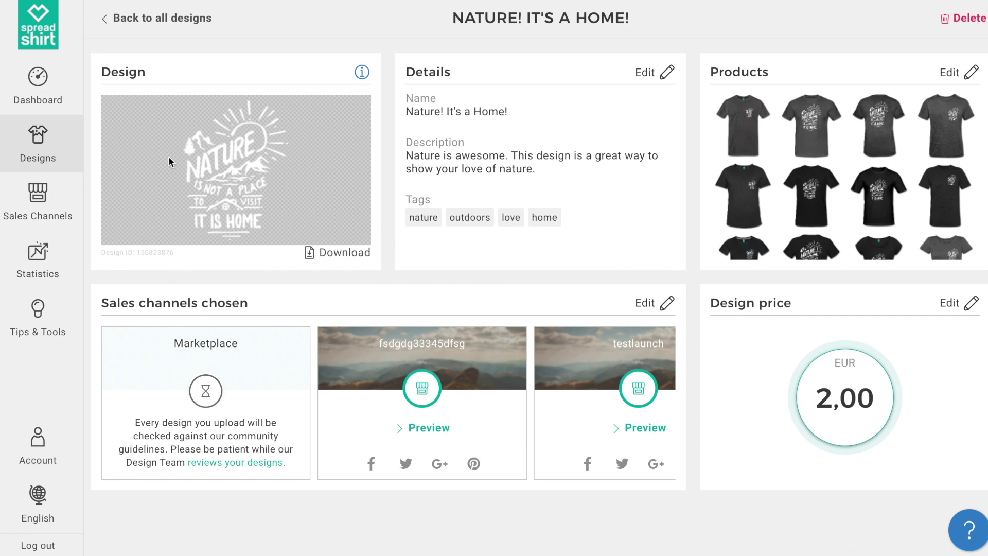
click(58, 137)
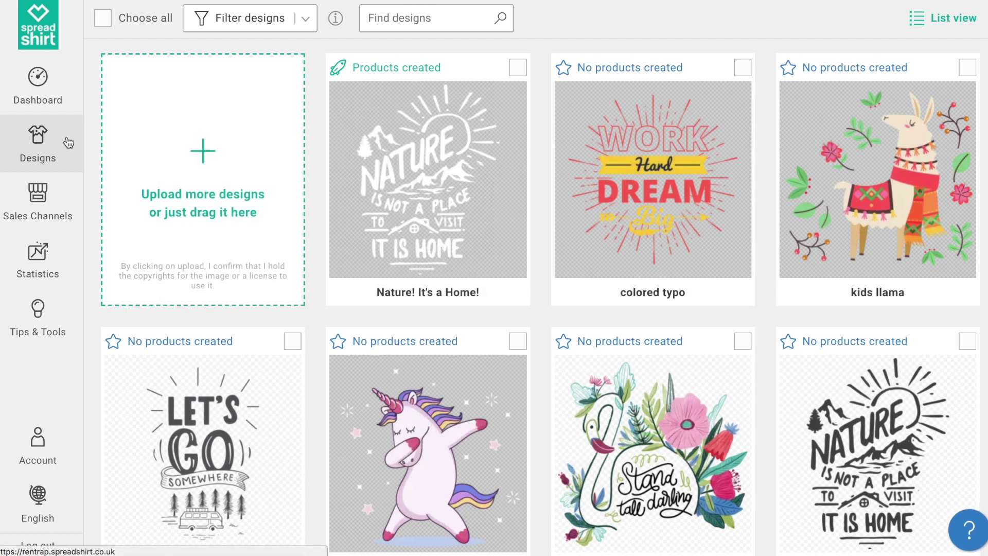
- Start products for the fancy circle design and review its default T-shirts, tank tops and hoodie
mouse_move(405, 128)
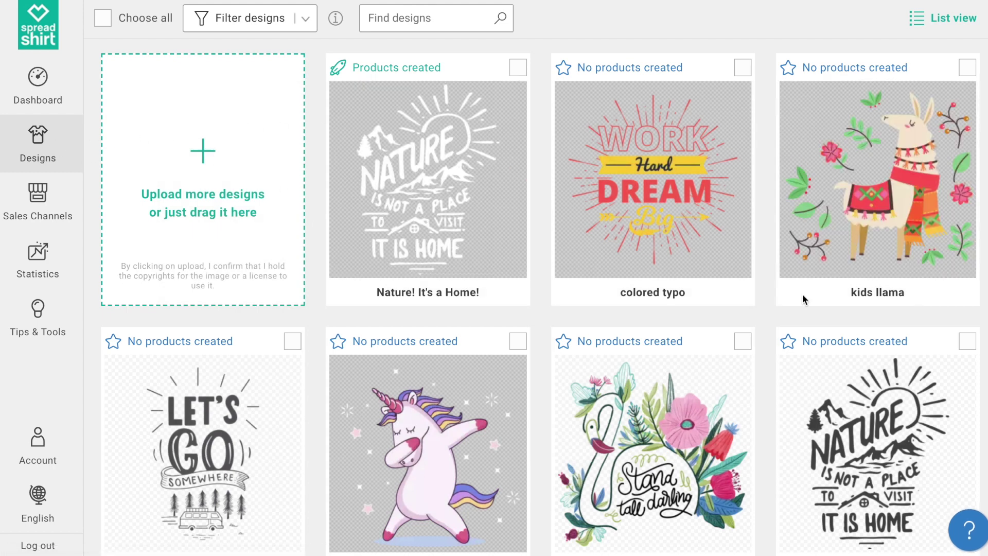
scroll(802, 294, down, 2)
scroll(805, 300, down, 5)
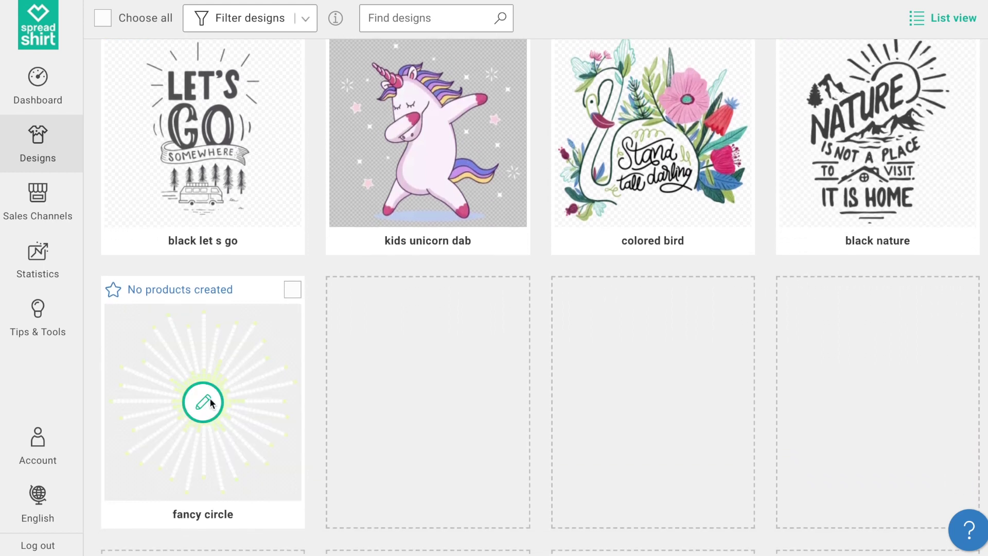
click(211, 402)
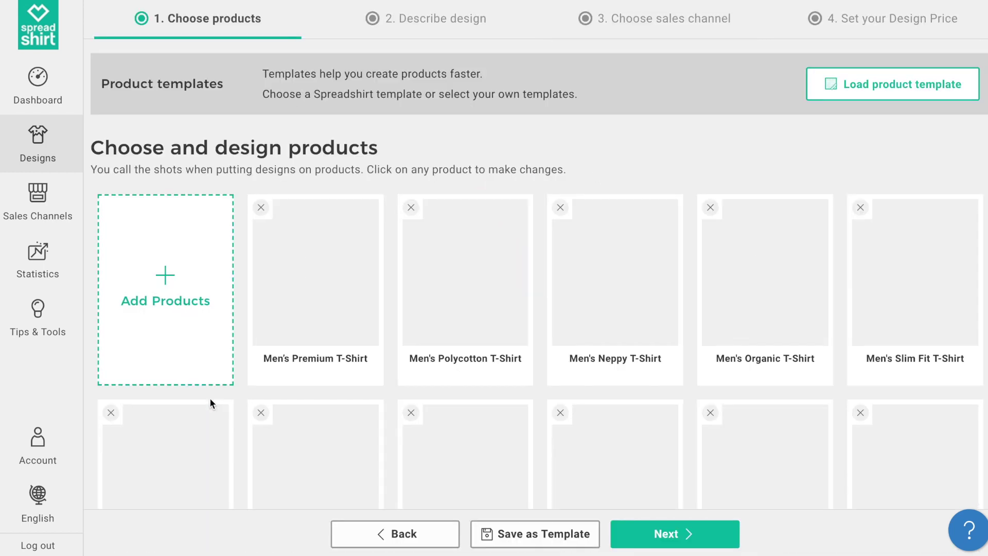
scroll(326, 349, down, 1)
scroll(328, 350, down, 7)
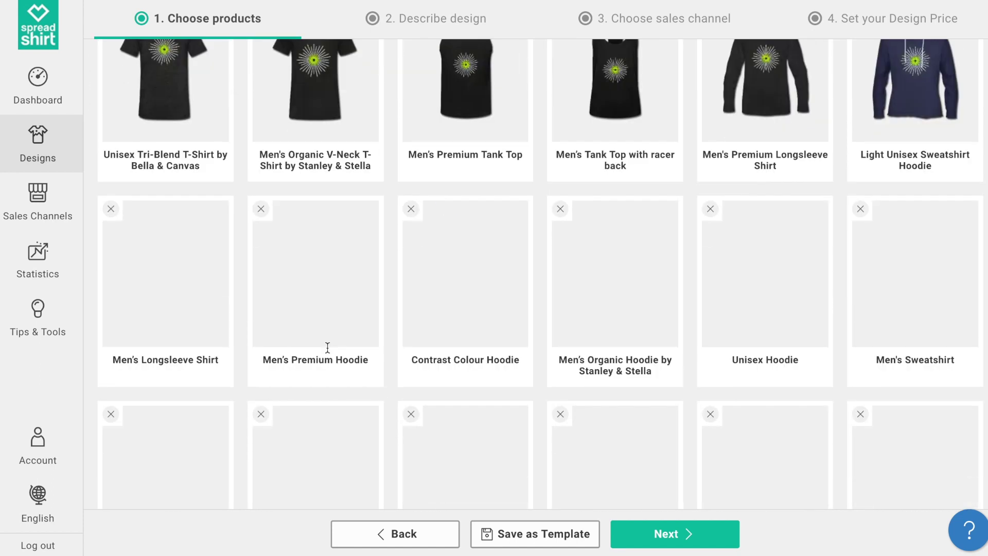
scroll(328, 349, up, 3)
scroll(328, 349, down, 8)
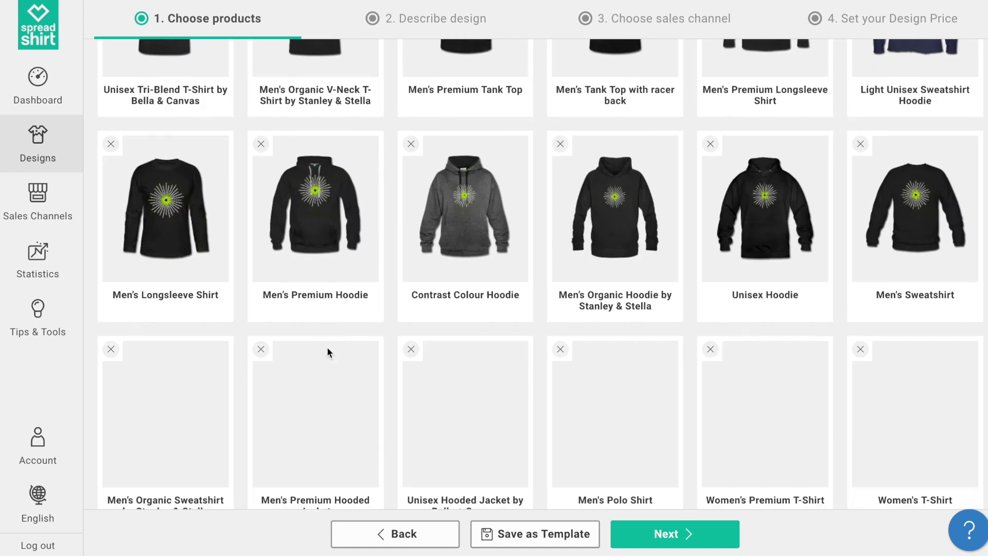
scroll(328, 353, down, 3)
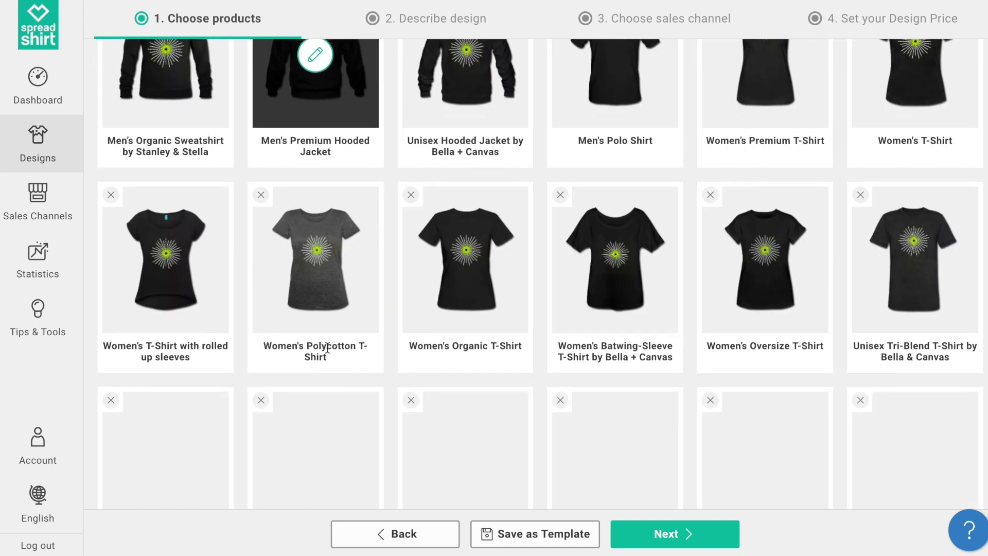
scroll(327, 350, up, 9)
scroll(327, 348, up, 7)
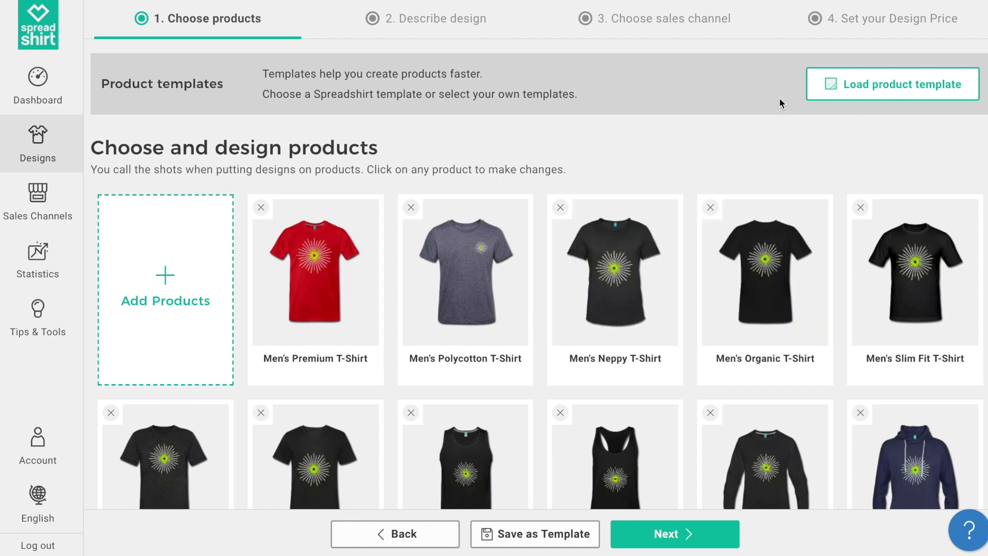
- Apply the saved 'Men and Women for Light Designs' product template to the fancy circle design
click(905, 91)
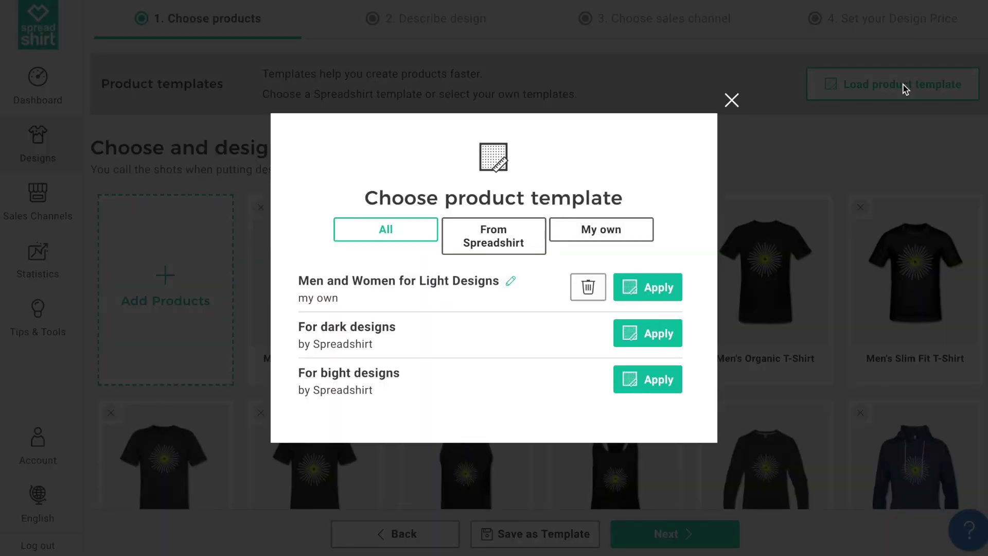
click(518, 242)
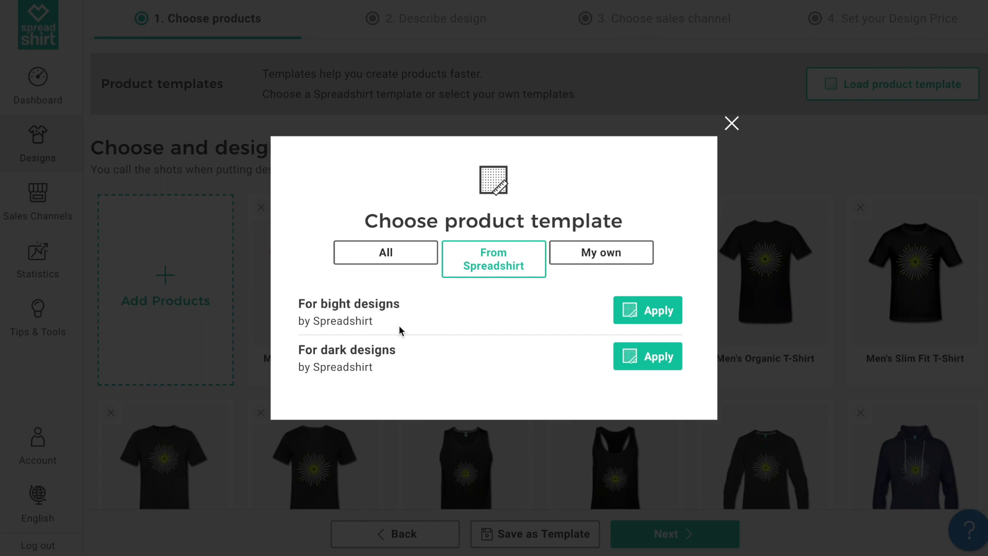
click(595, 253)
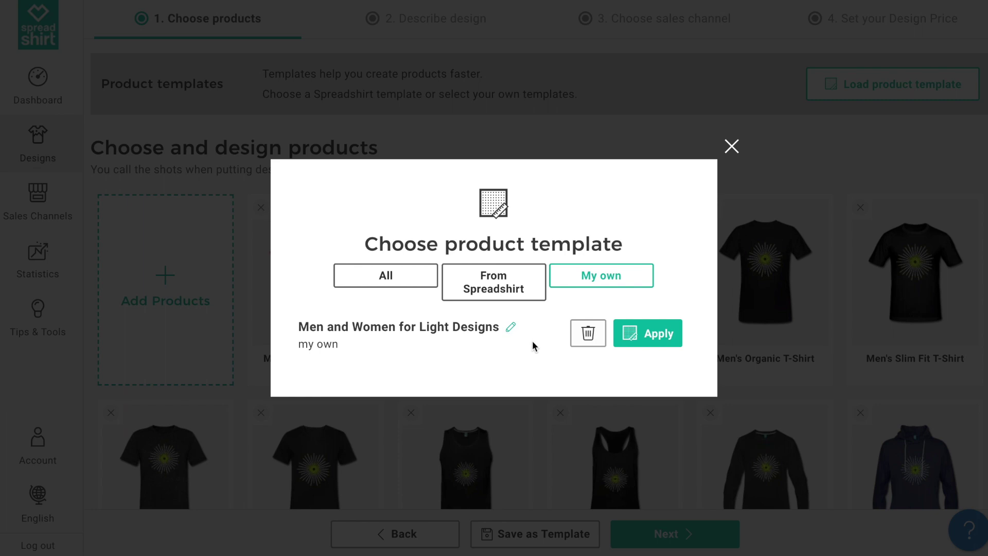
click(633, 335)
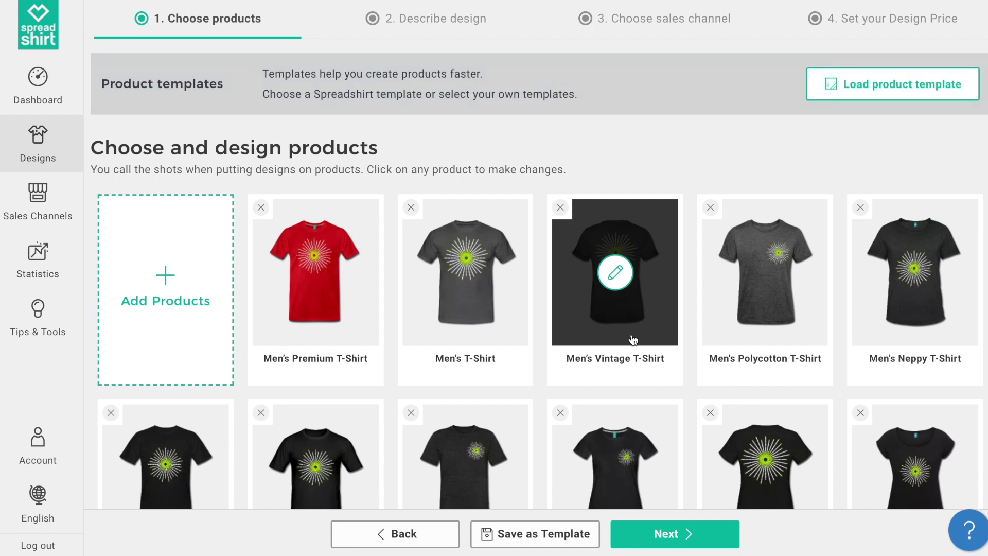
- Check the Men's Premium T-Shirt colour settings without changes, then accept the product selection
scroll(632, 334, down, 2)
scroll(632, 333, down, 4)
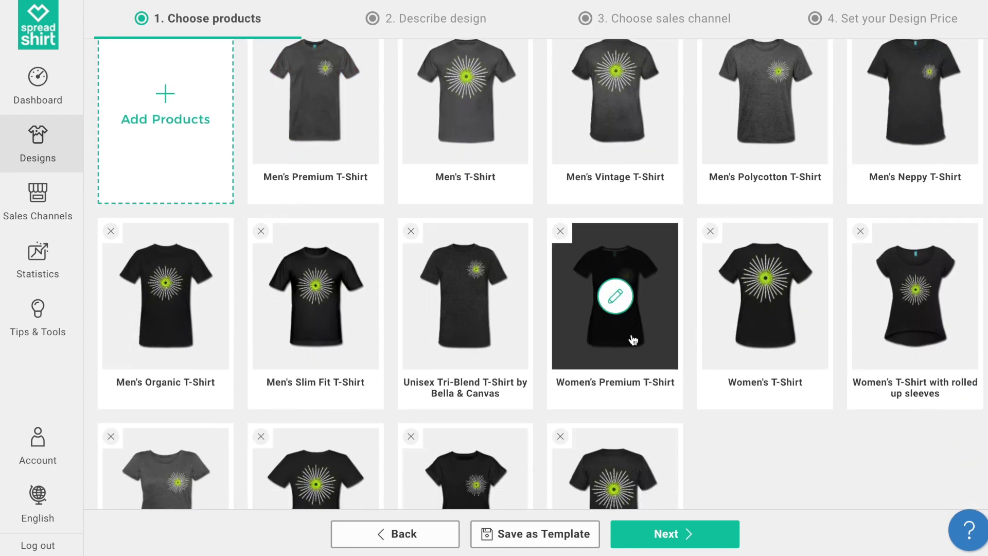
scroll(632, 334, down, 1)
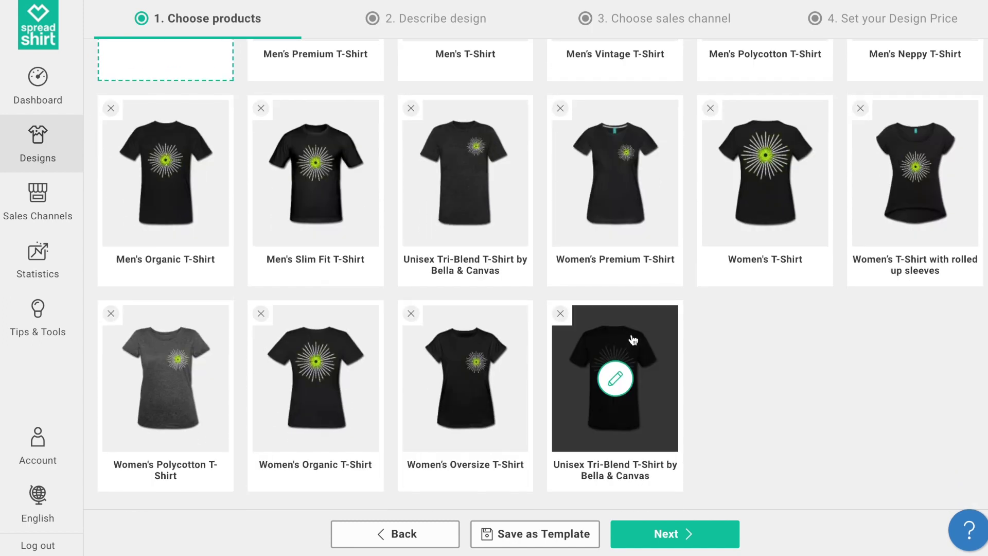
scroll(633, 340, up, 3)
scroll(633, 340, up, 1)
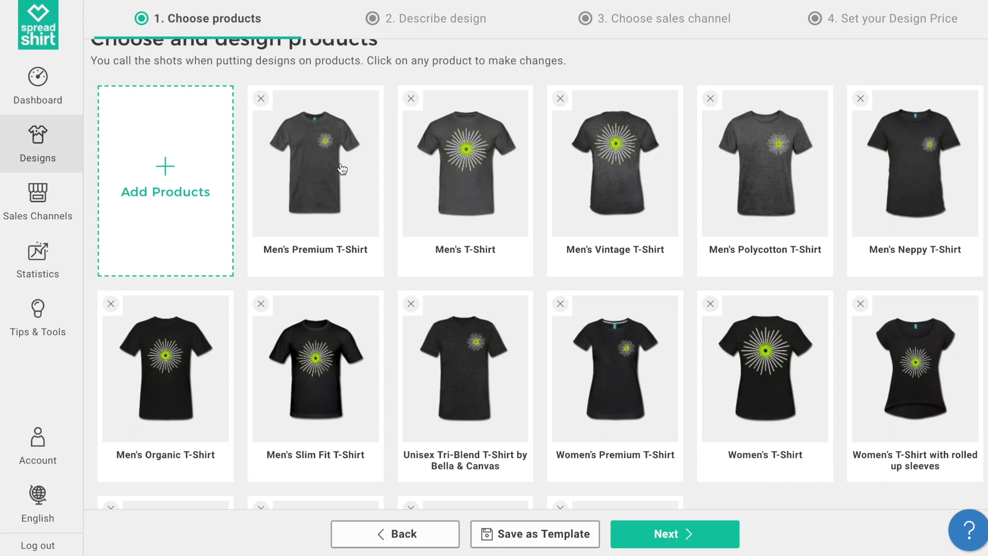
mouse_move(320, 170)
click(319, 170)
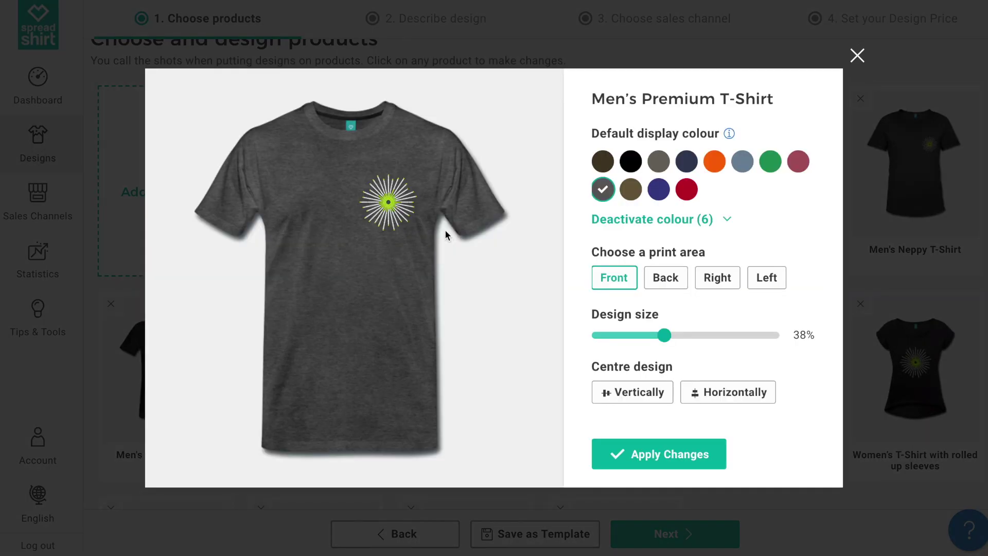
click(732, 216)
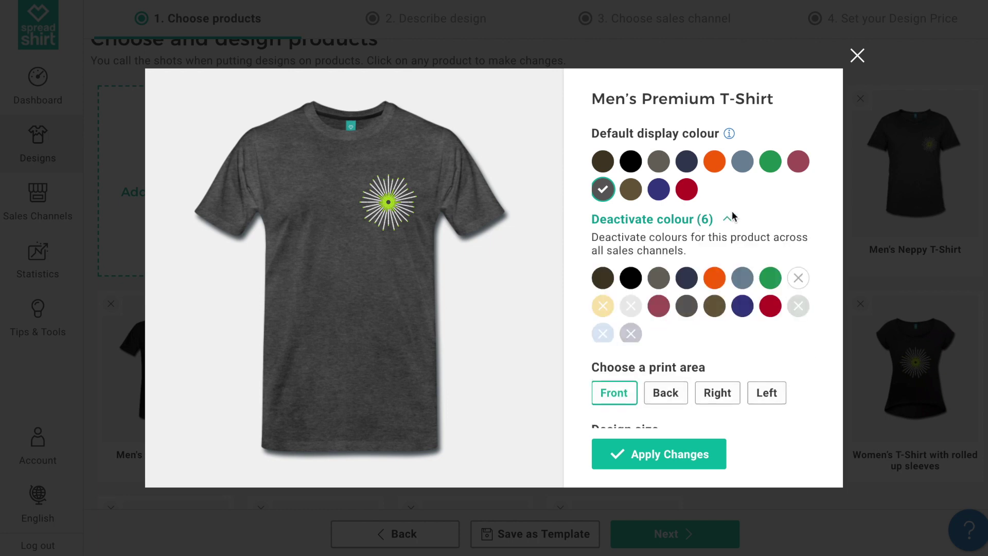
click(858, 56)
click(663, 532)
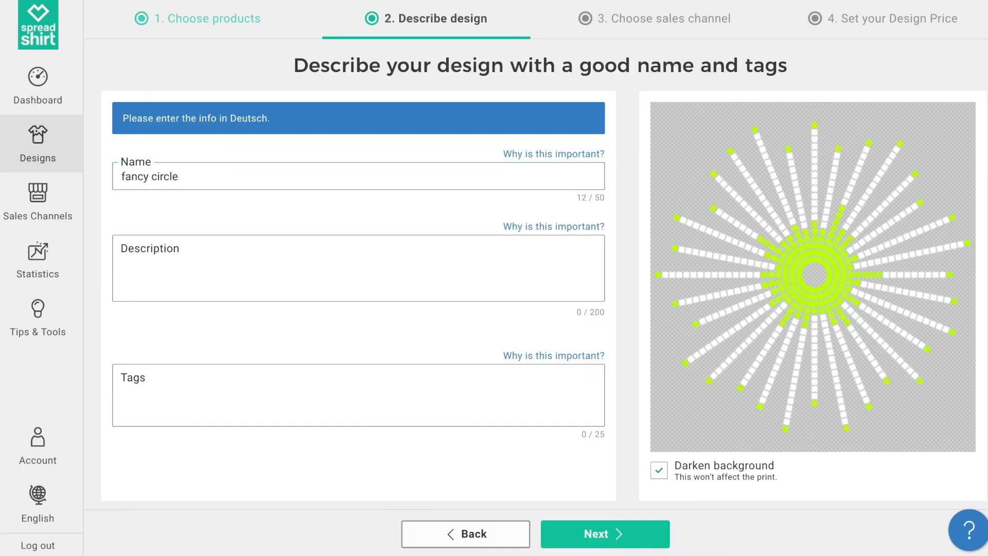
- Name the design 'Fancy Circle', add a circles description and tags geometric, circles, fancy, fun
key(ctrl+a)
text(Fancy Circle)
key(Tab)
text(Circles are fancy! Don't you l)
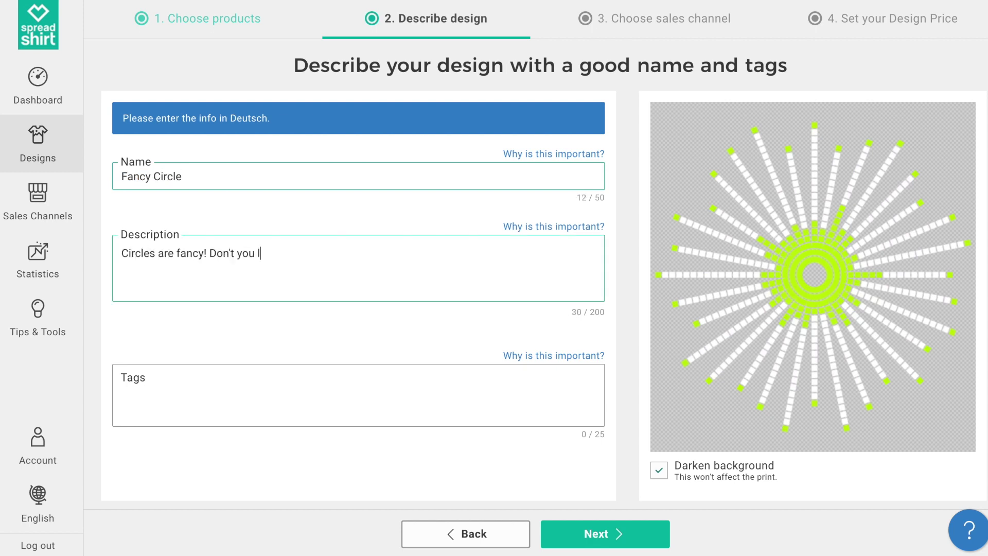
text(ove them. Express your love for circles with this geometric design.)
key(Tab)
text(geometric)
key(Return)
text(circles)
key(Return)
text(fancy)
key(Return)
text(fun)
key(Return)
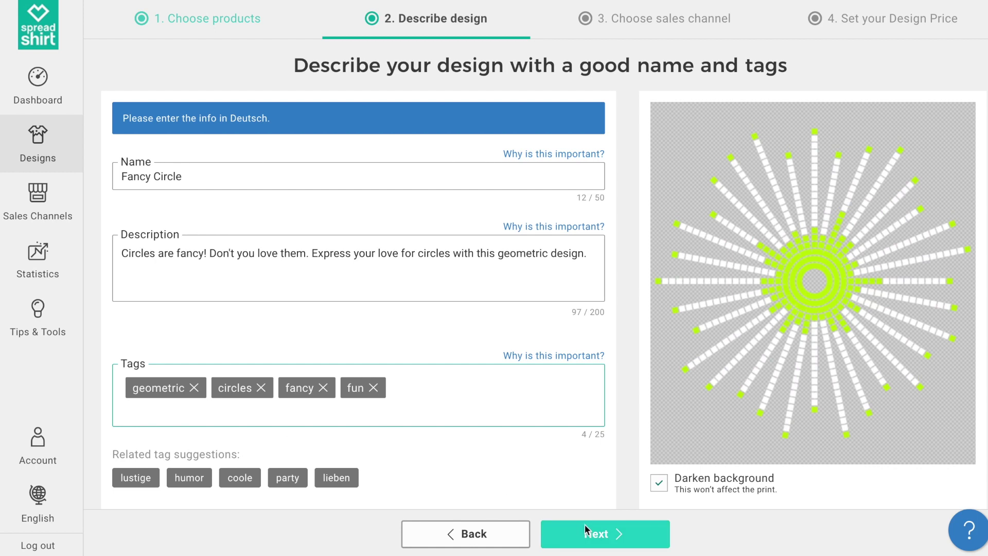
- Keep the default sales channels and 2,00 € design price, and create the products
click(587, 531)
click(587, 530)
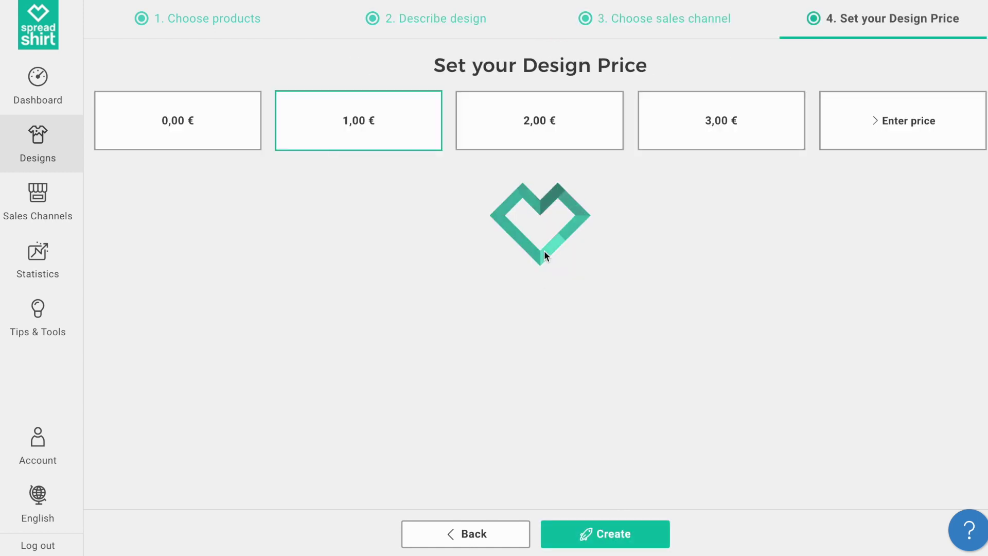
click(605, 533)
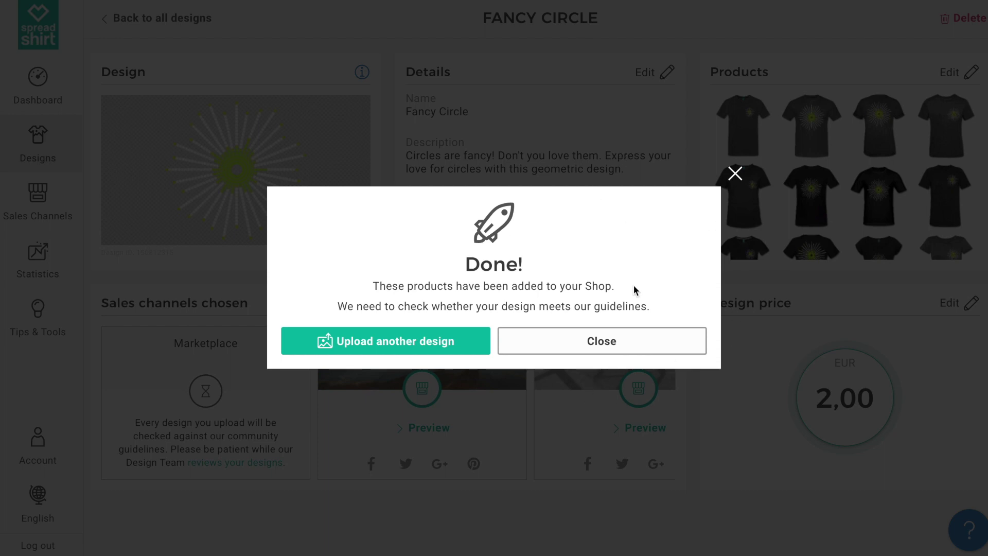
click(635, 337)
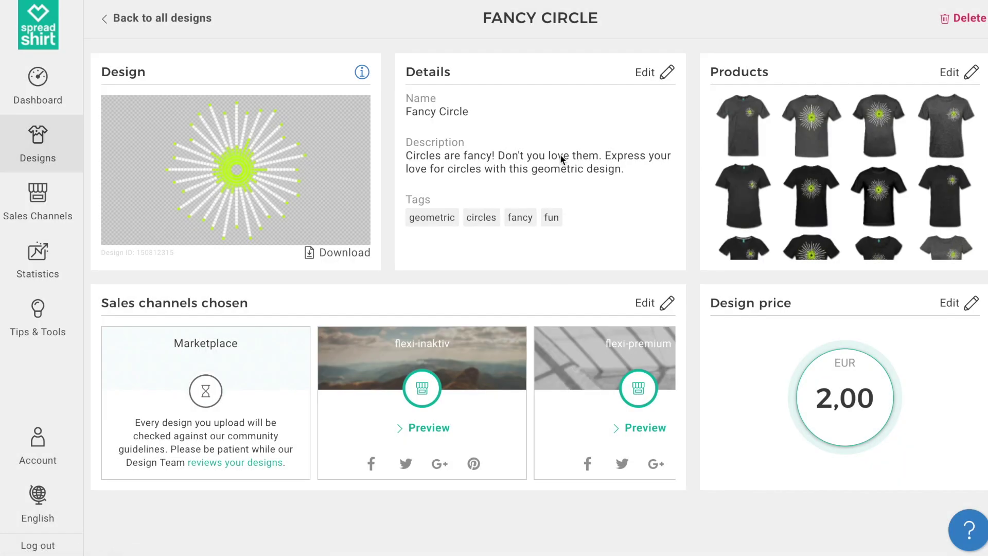
- Return to the Designs overview and locate Fancy Circle, now marked Products created
click(49, 158)
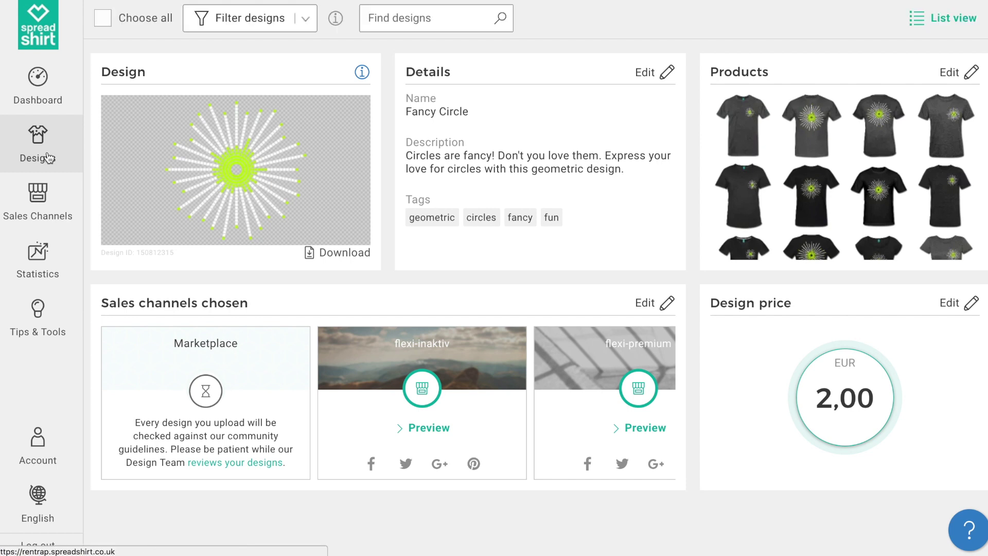
scroll(273, 193, down, 5)
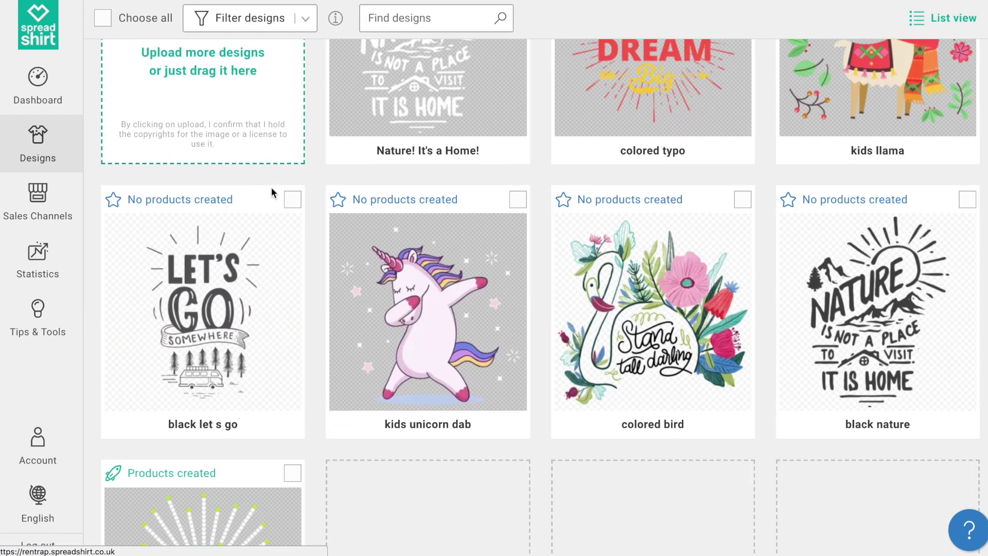
scroll(273, 194, up, 6)
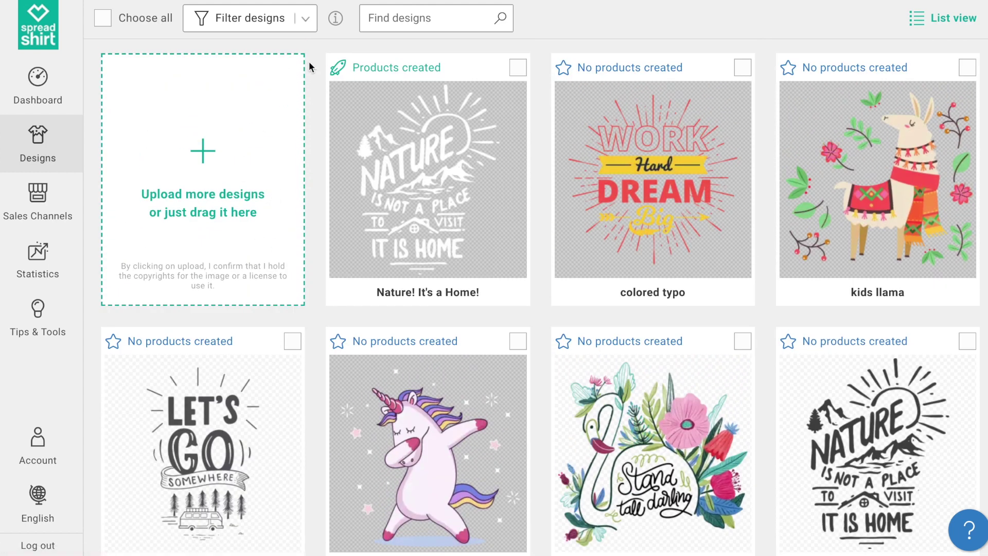
scroll(309, 67, down, 4)
scroll(309, 67, up, 1)
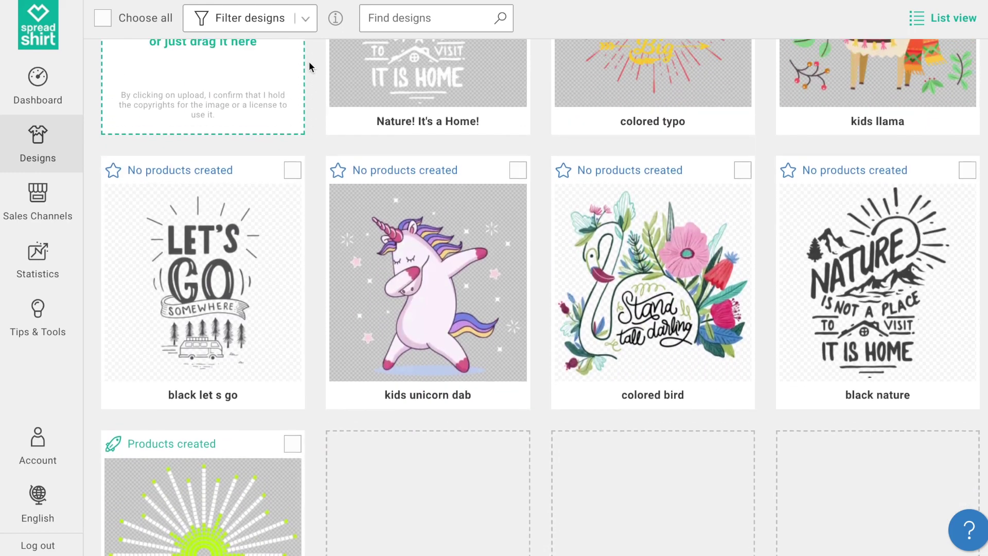